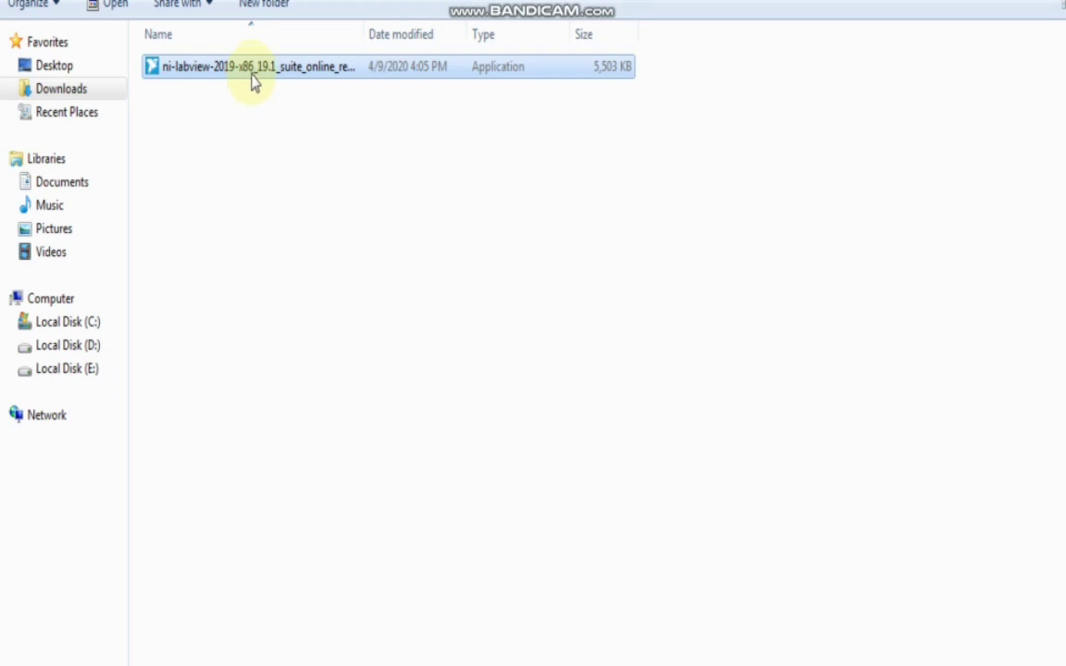
- Launch the LabVIEW 2019 installer .exe from Downloads and approve running it at the security warning
double_click(185, 74)
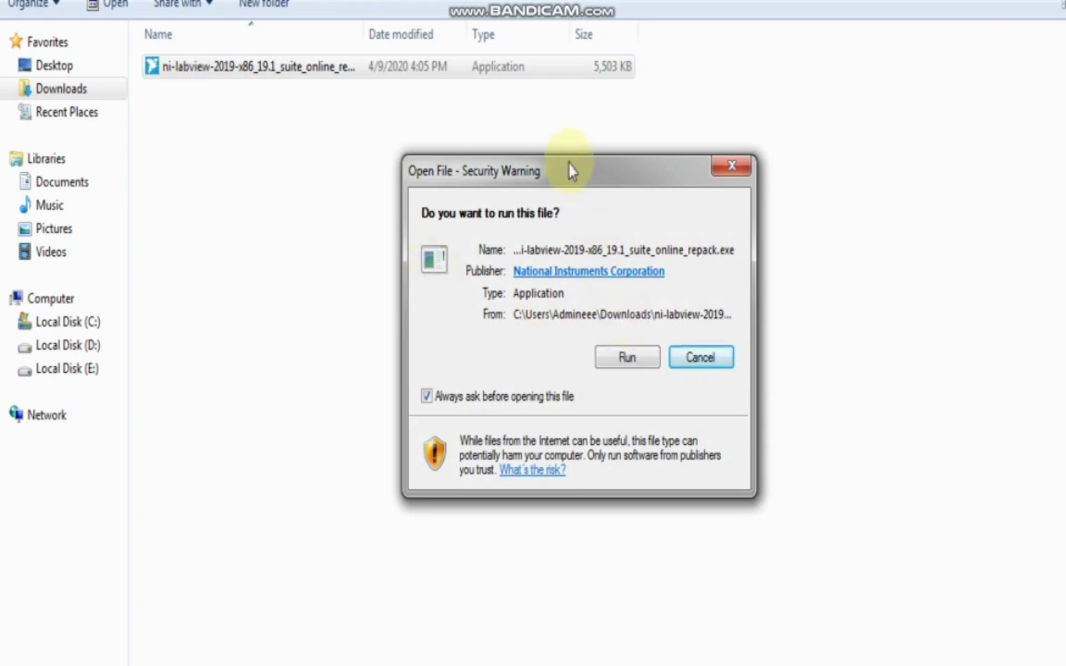
left_click_drag(569, 171, 486, 125)
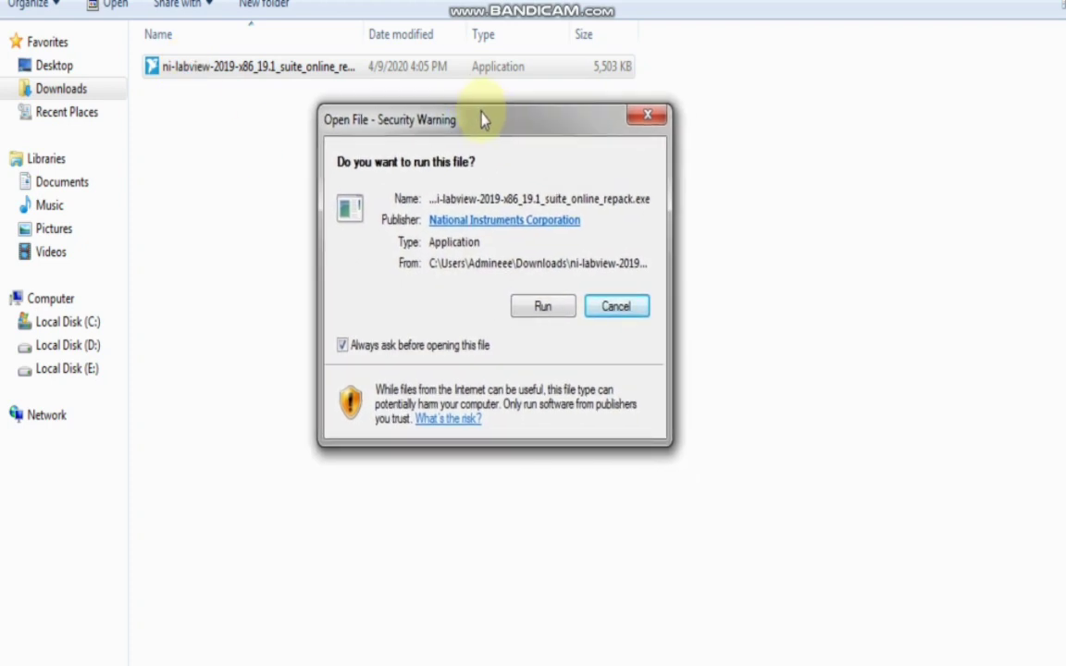
left_click(549, 313)
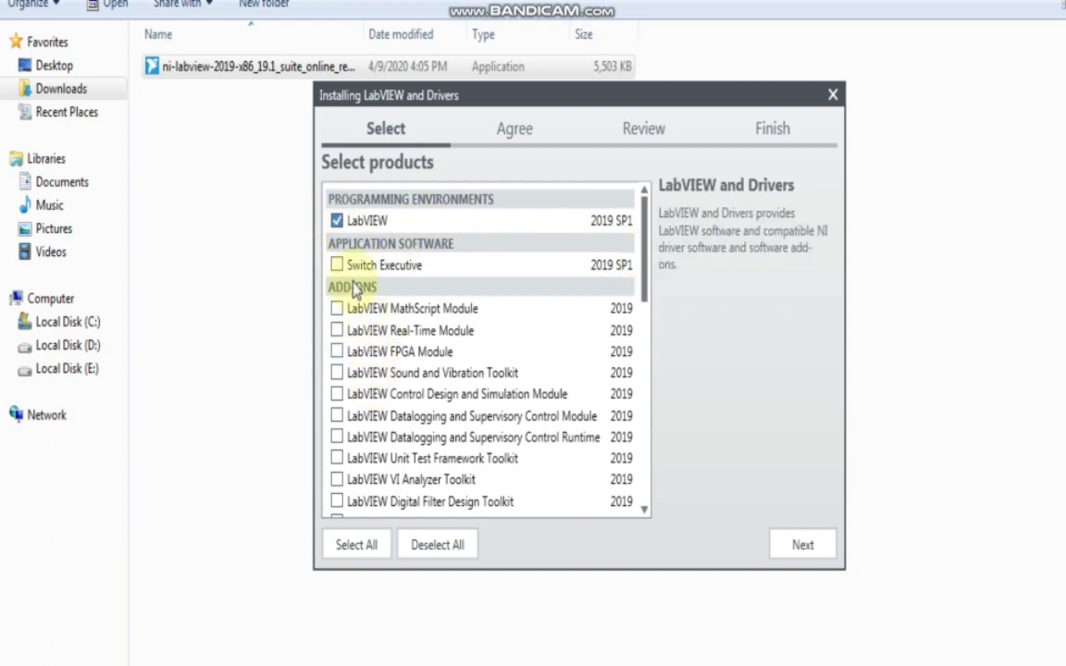
- Find and tick the Control Design and Simulation Module in the product list
scroll(351, 319, "down", 10)
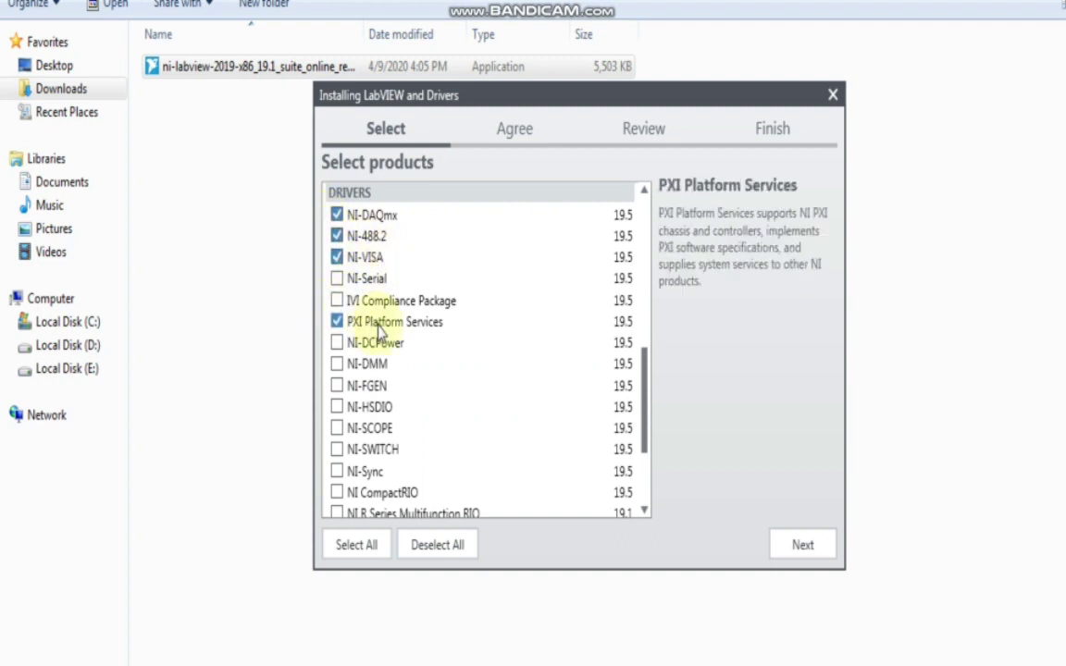
scroll(389, 337, "down", 3)
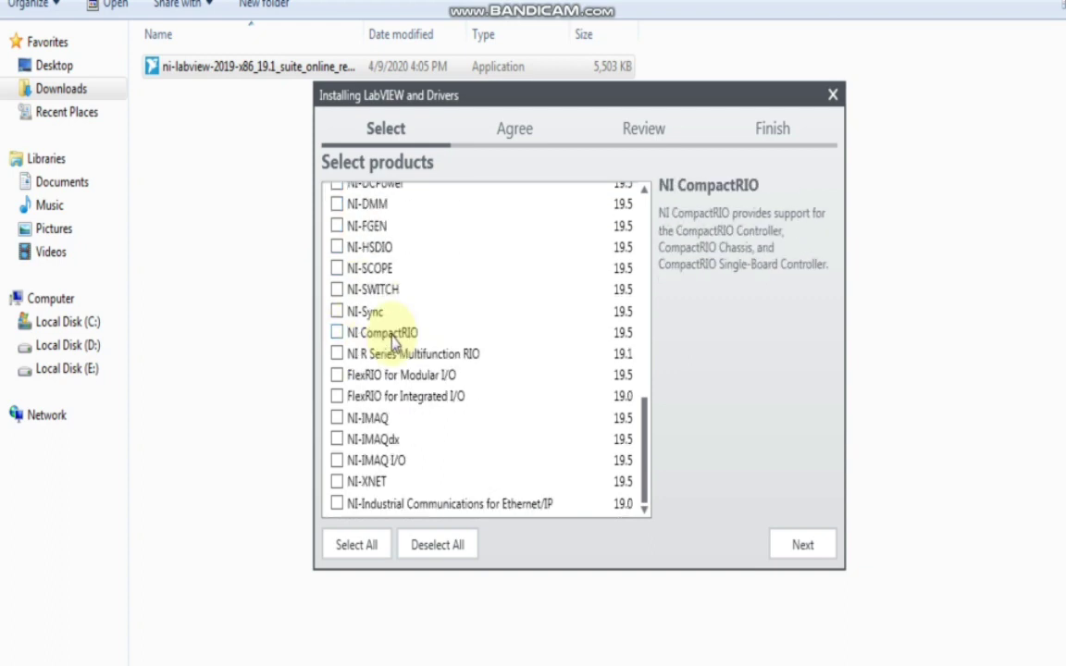
scroll(392, 340, "up", 2)
scroll(392, 342, "down", 2)
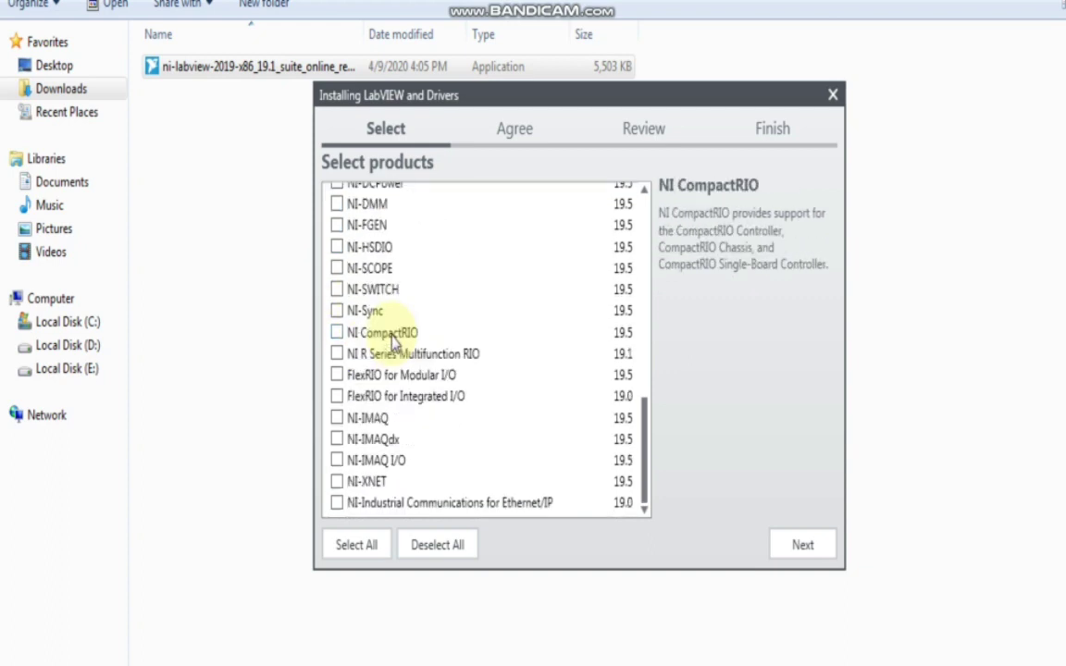
scroll(393, 343, "up", 10)
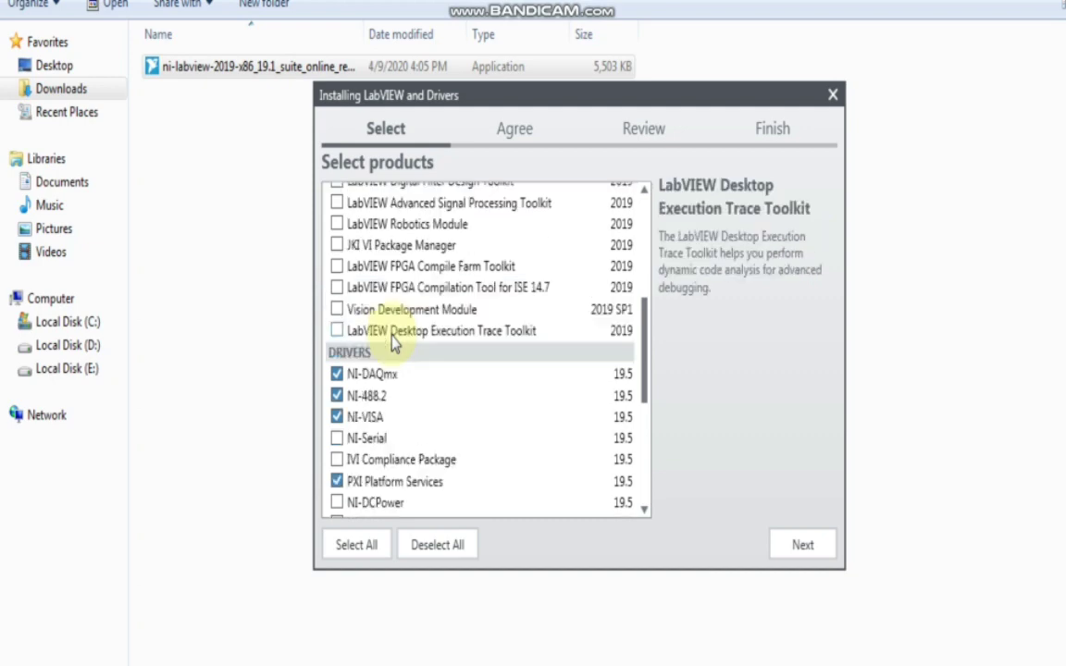
scroll(393, 340, "up", 2)
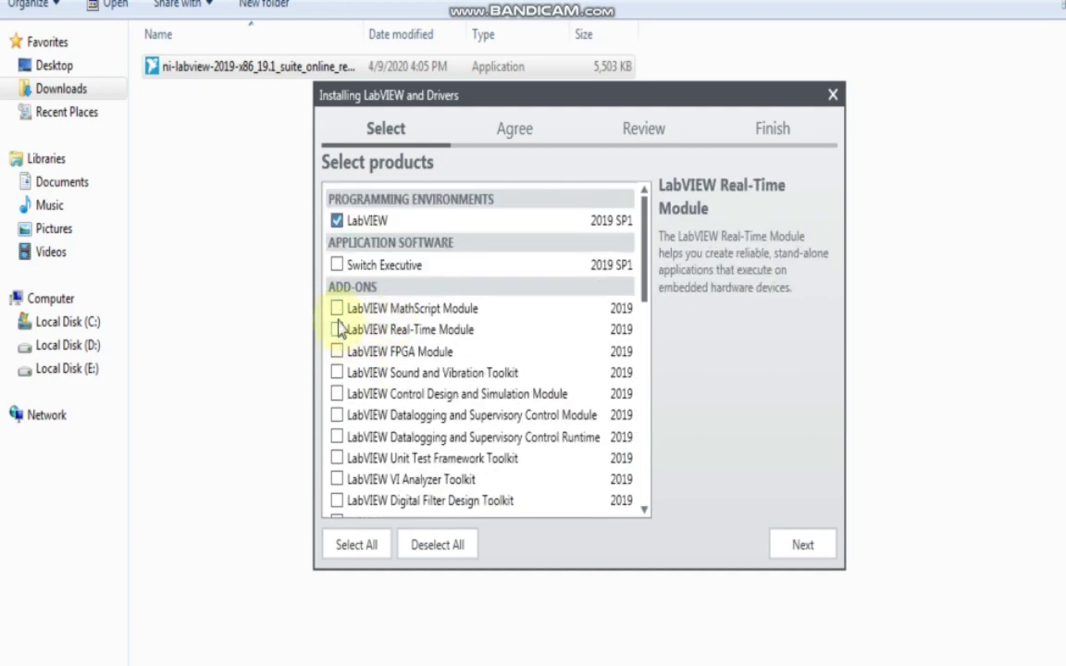
left_click(336, 394)
- Tick Digital Filter Design, Advanced Signal Processing, JKI VI Package Manager and Vision Development Module
scroll(336, 398, "down", 2)
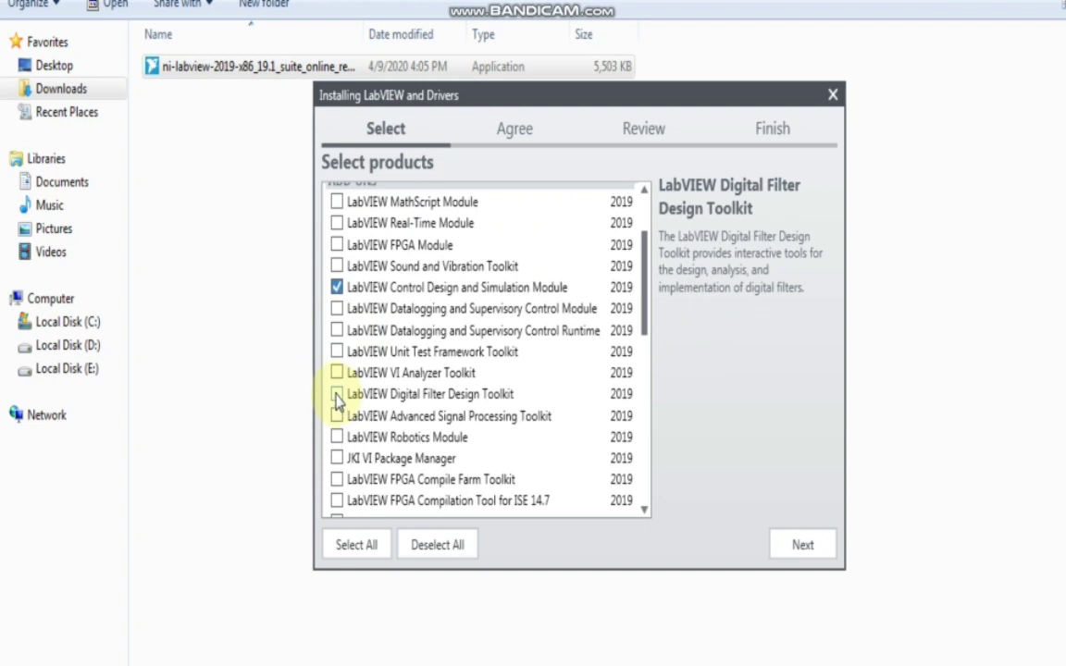
left_click(336, 395)
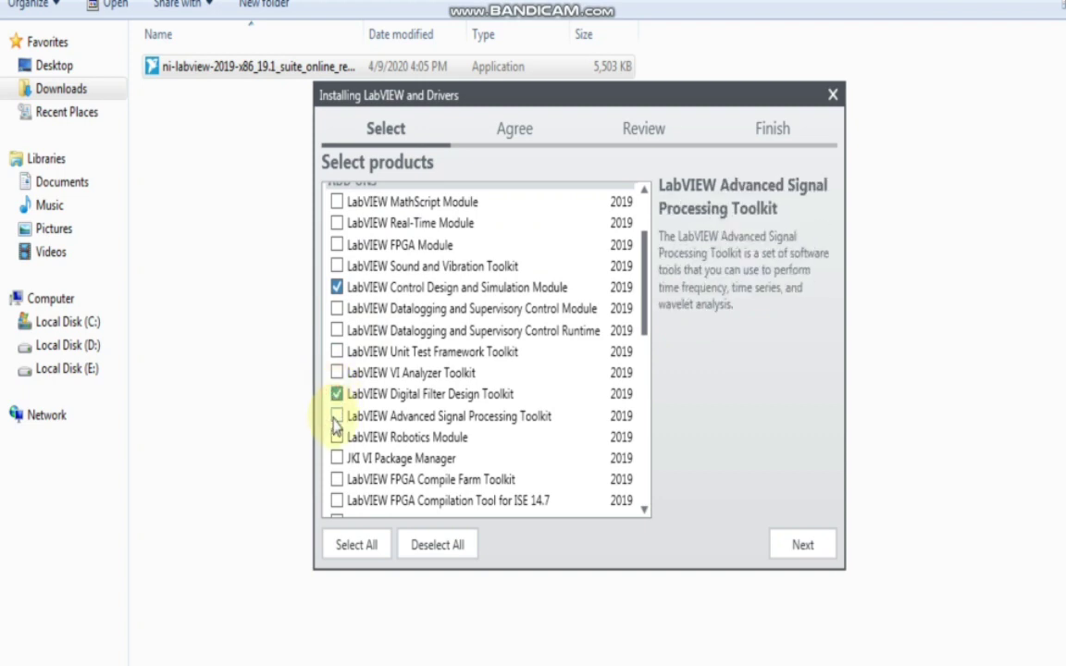
left_click(336, 416)
scroll(336, 419, "down", 2)
left_click(335, 353)
left_click(336, 416)
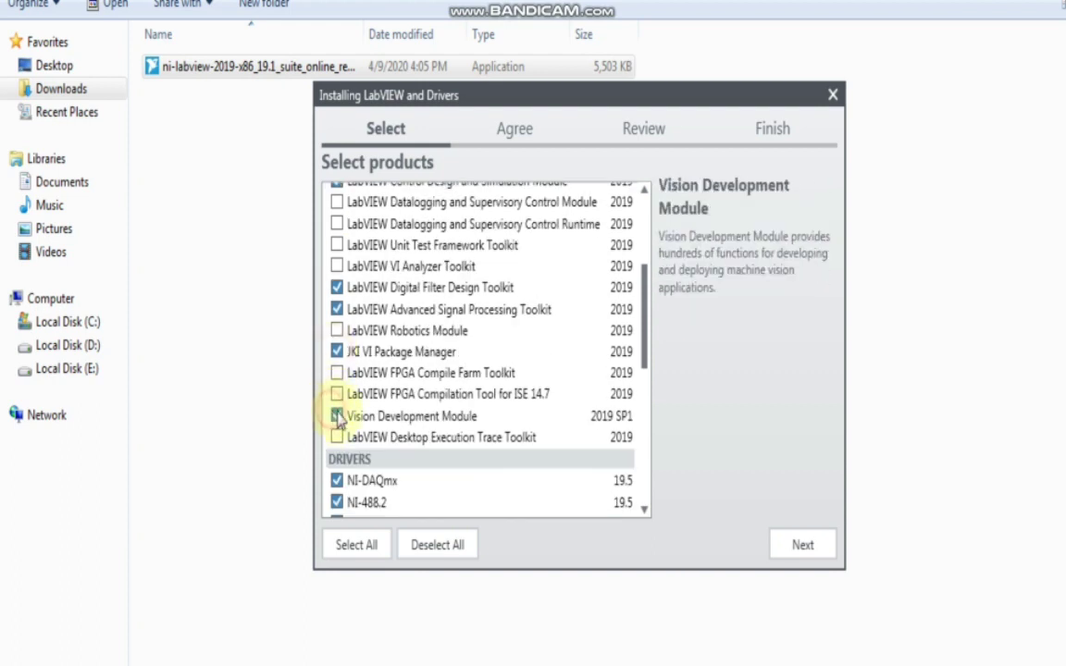
scroll(336, 417, "up", 5)
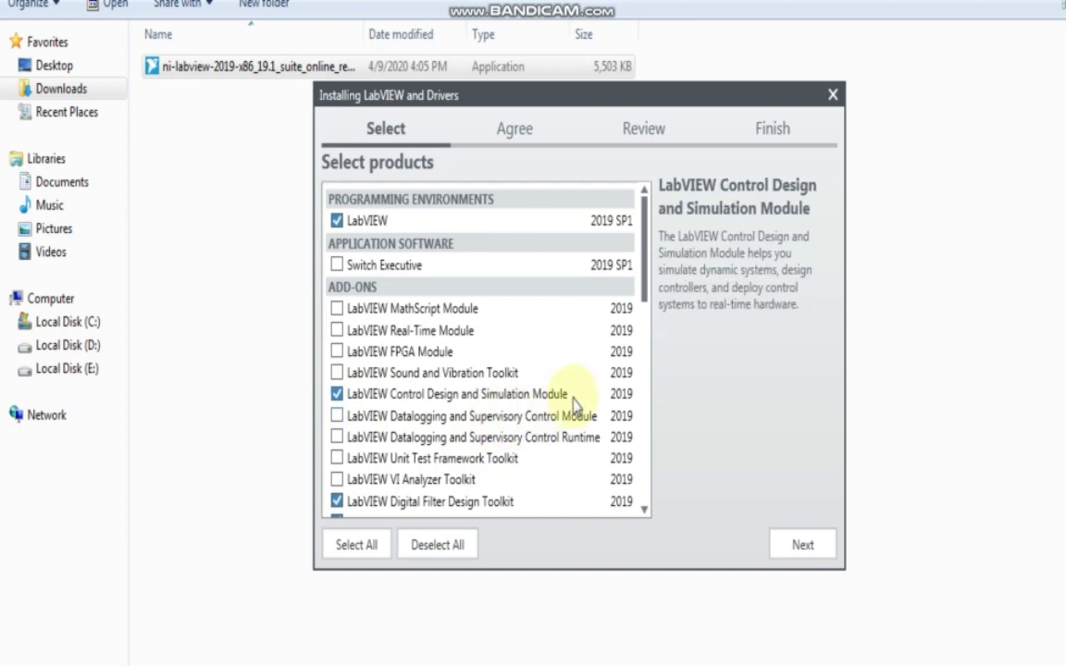
scroll(396, 448, "down", 1)
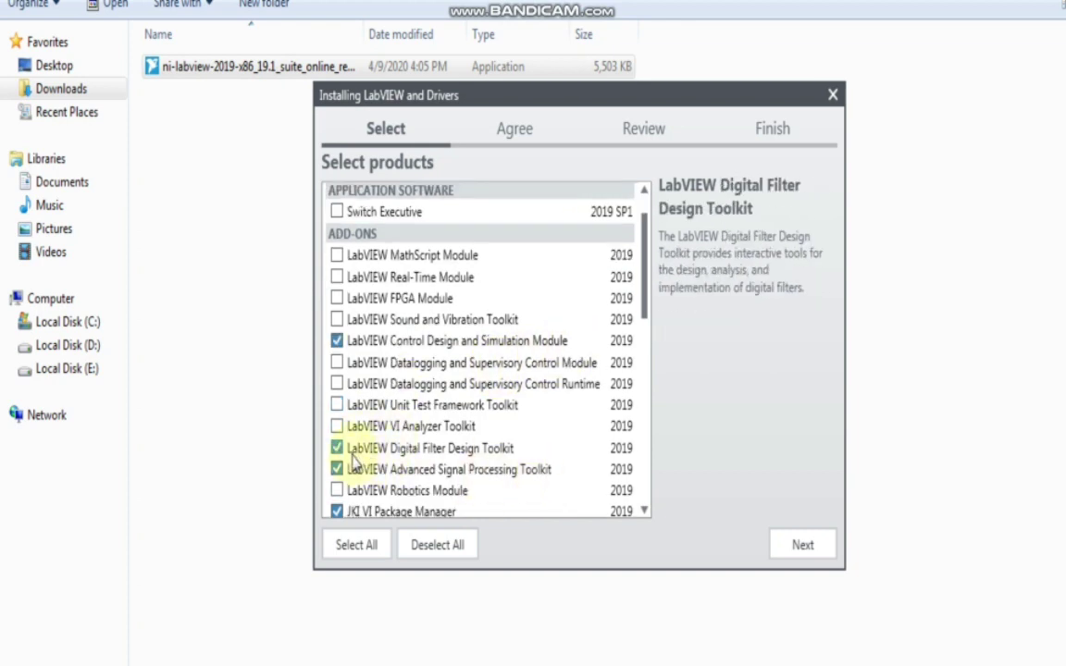
scroll(500, 468, "down", 1)
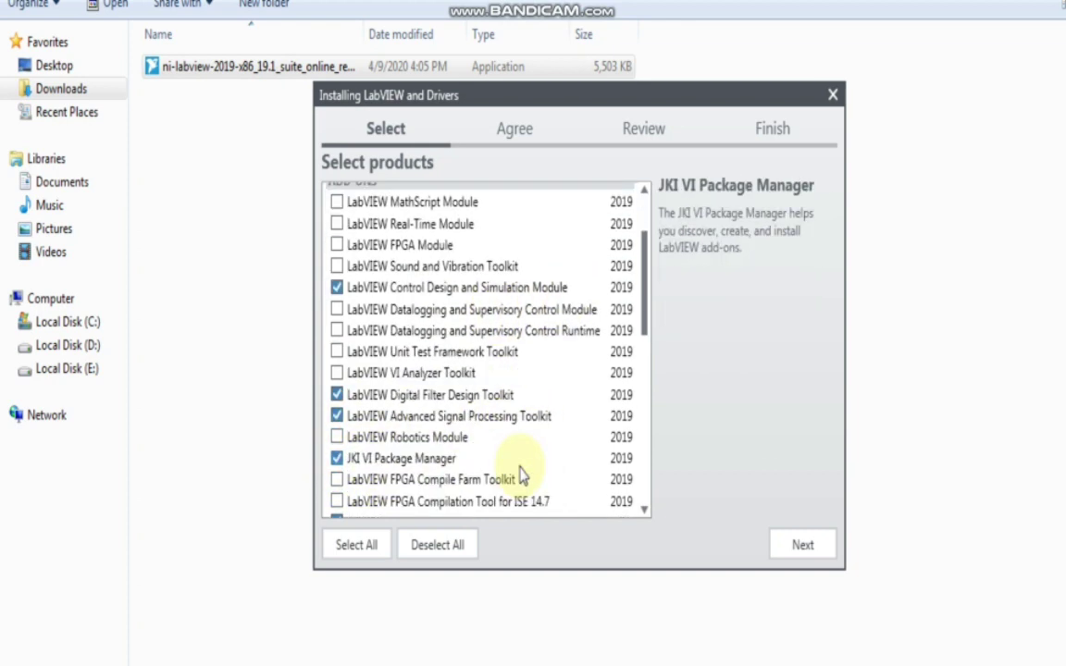
scroll(361, 472, "down", 1)
left_click(337, 470)
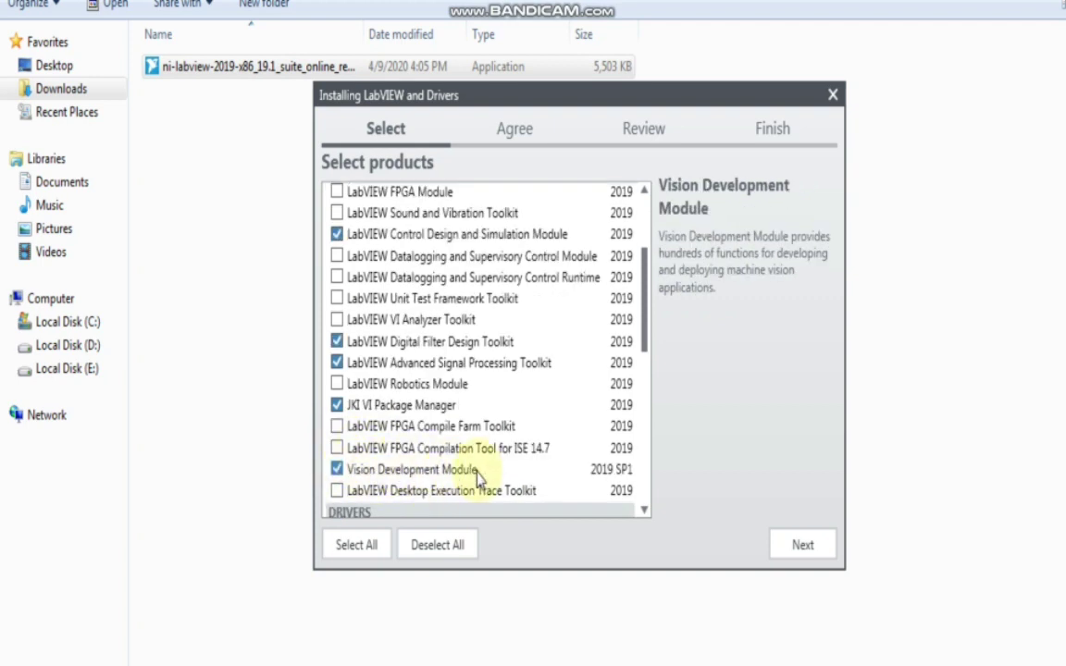
scroll(480, 479, "down", 1)
scroll(480, 479, "down", 2)
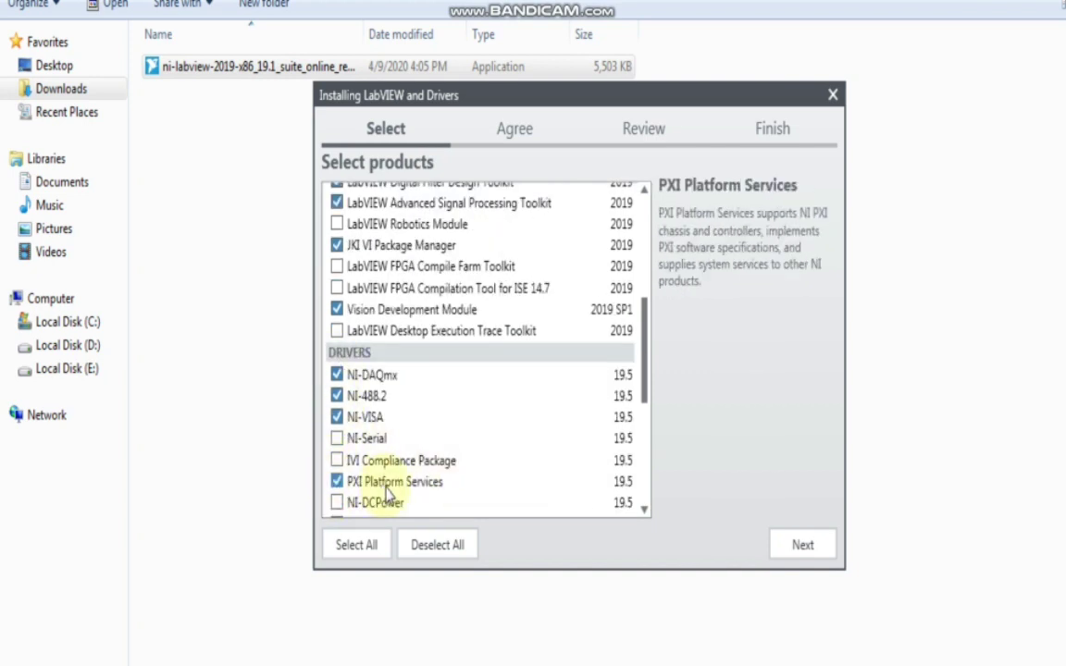
scroll(380, 380, "up", 3)
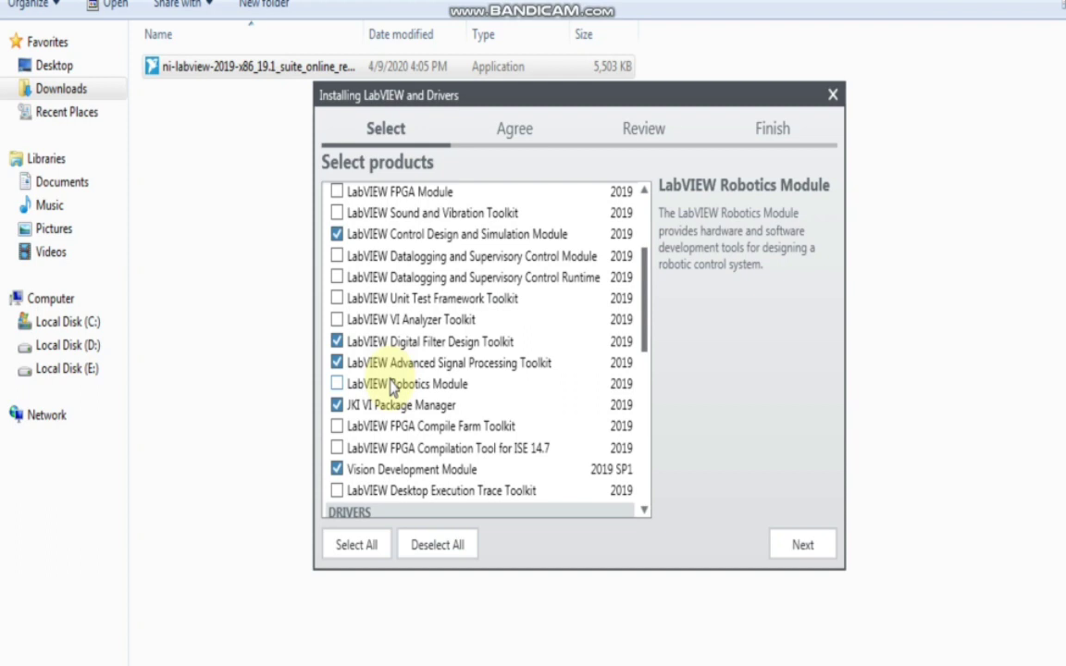
scroll(391, 382, "up", 1)
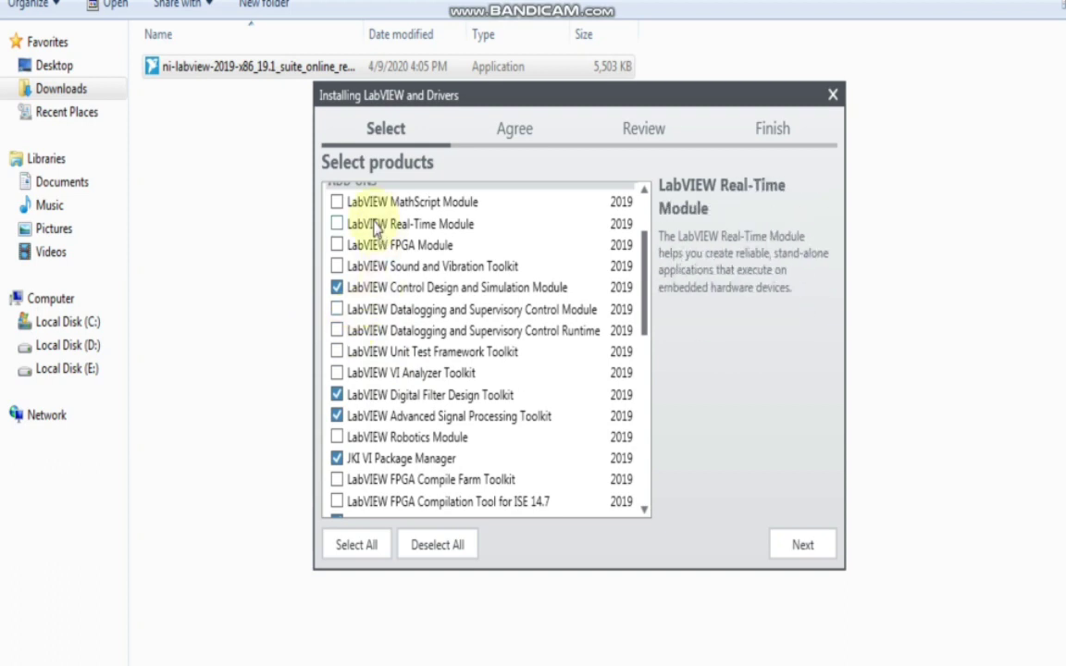
scroll(347, 223, "up", 1)
- Tick the MathScript Module, VI Analyzer, Unit Test Framework and Desktop Execution Trace toolkits
left_click(338, 258)
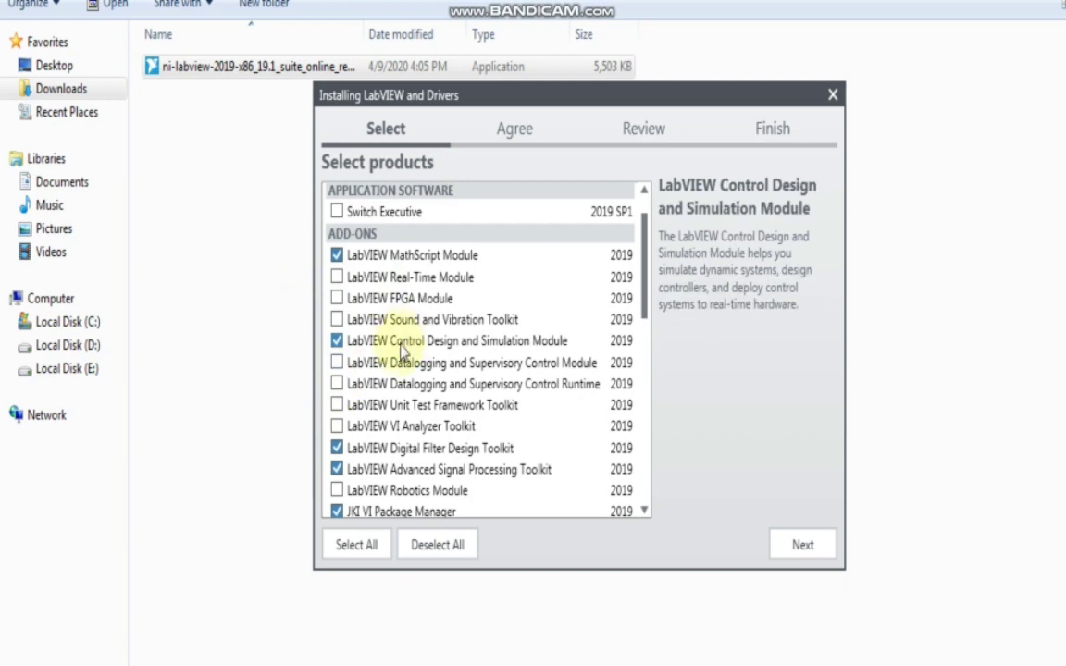
scroll(400, 351, "down", 1)
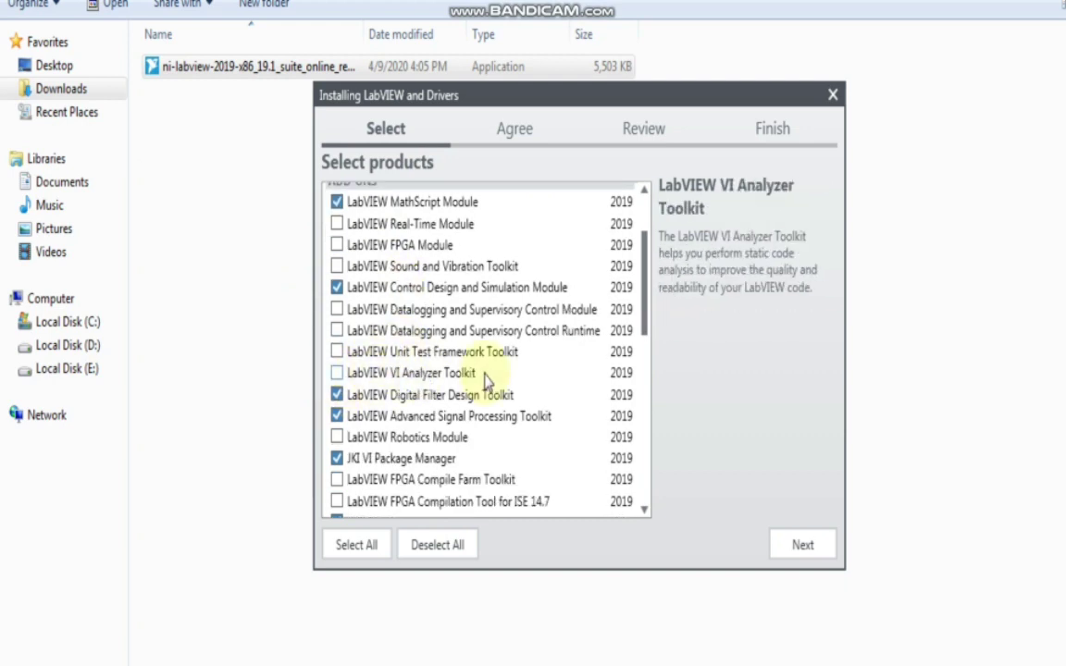
left_click(337, 373)
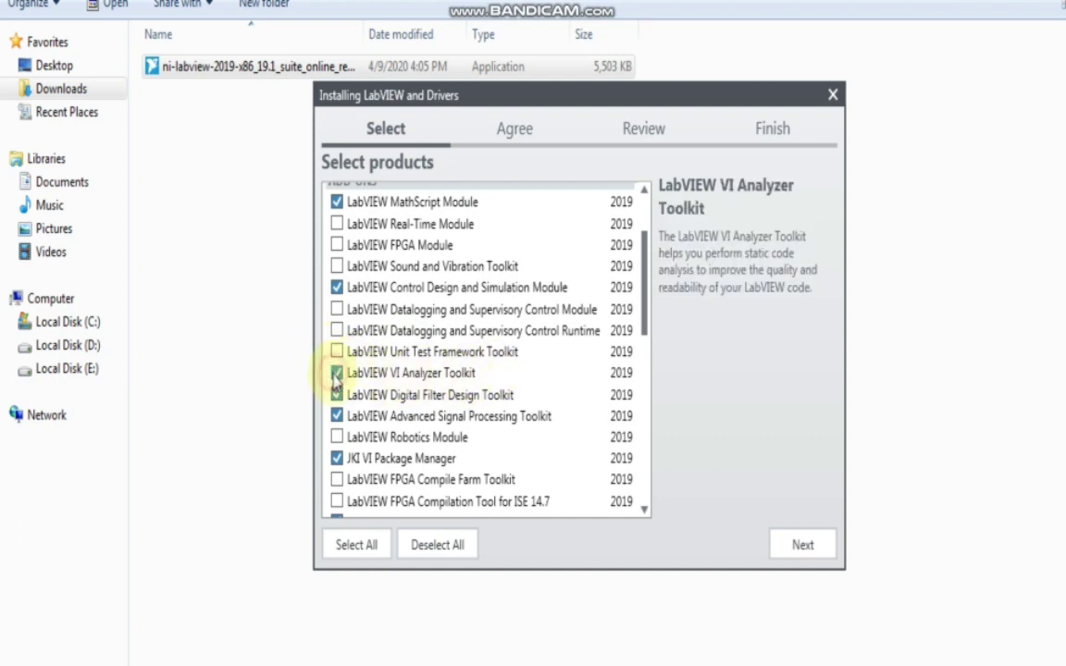
left_click(337, 351)
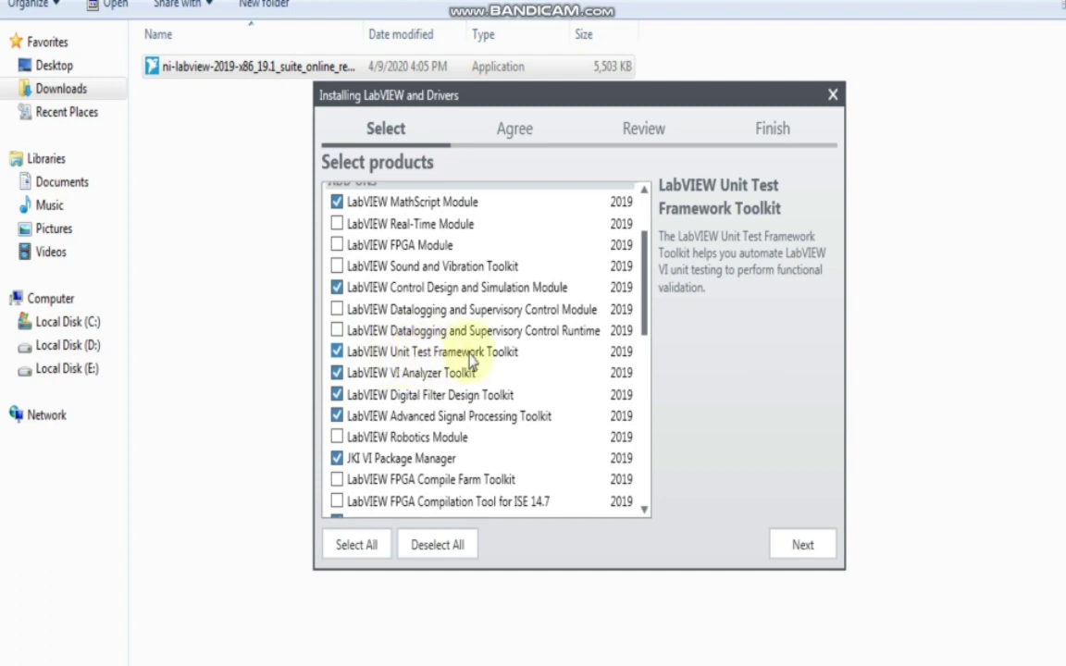
scroll(504, 357, "down", 3)
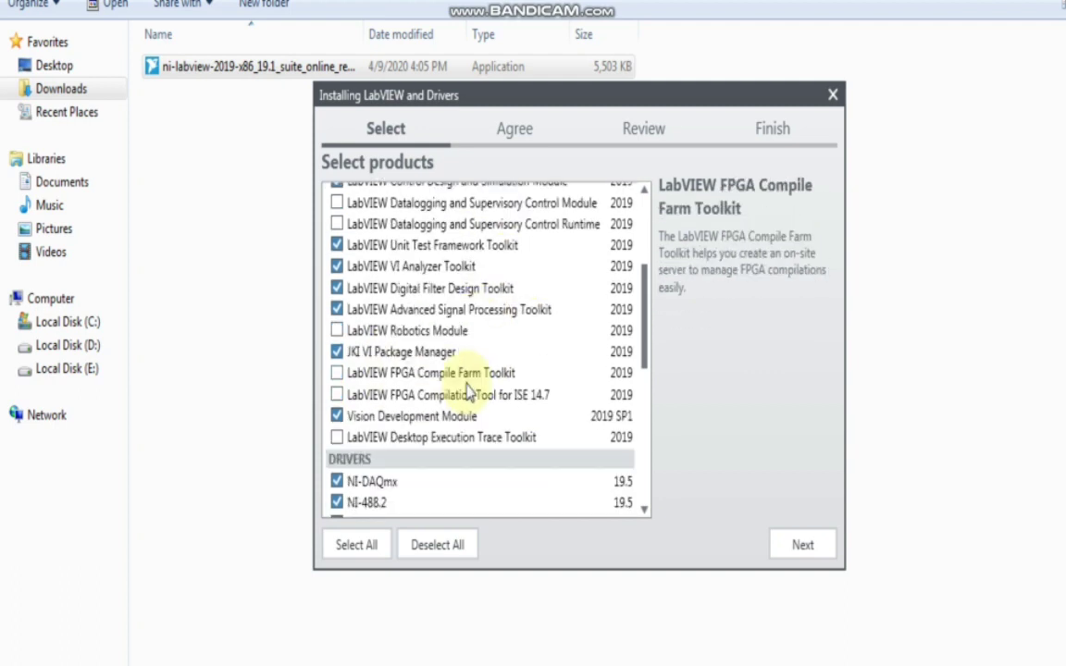
left_click(337, 438)
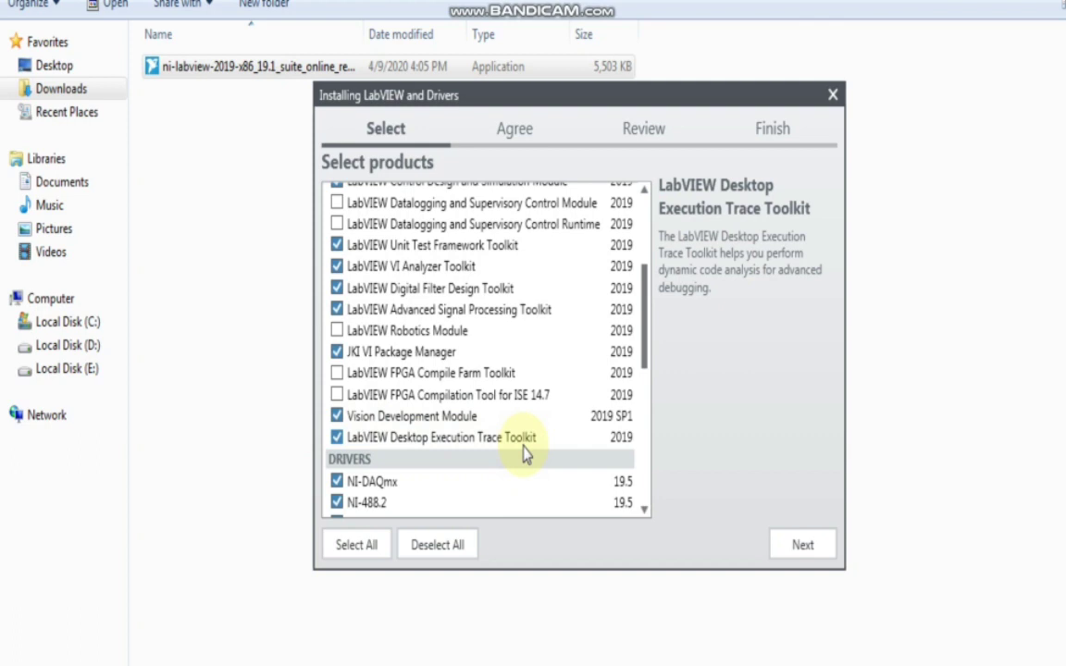
- Tick NI-Serial, IVI Compliance Package, NI-Sync, NI-XNET and NI-Industrial Communications for Ethernet/IP
scroll(523, 454, "down", 3)
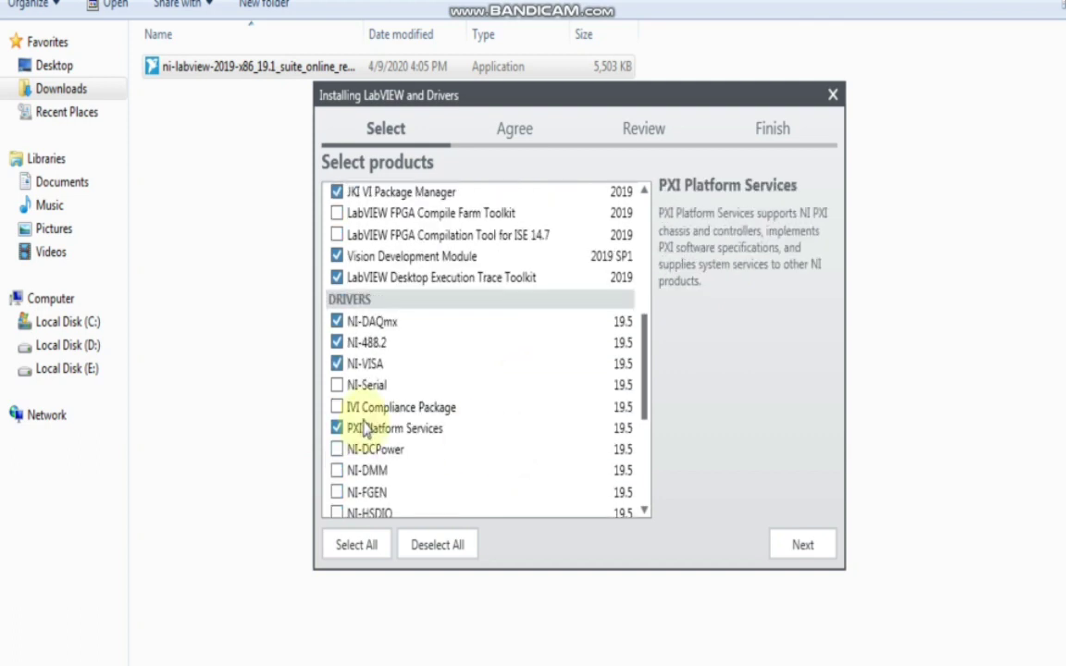
left_click(338, 386)
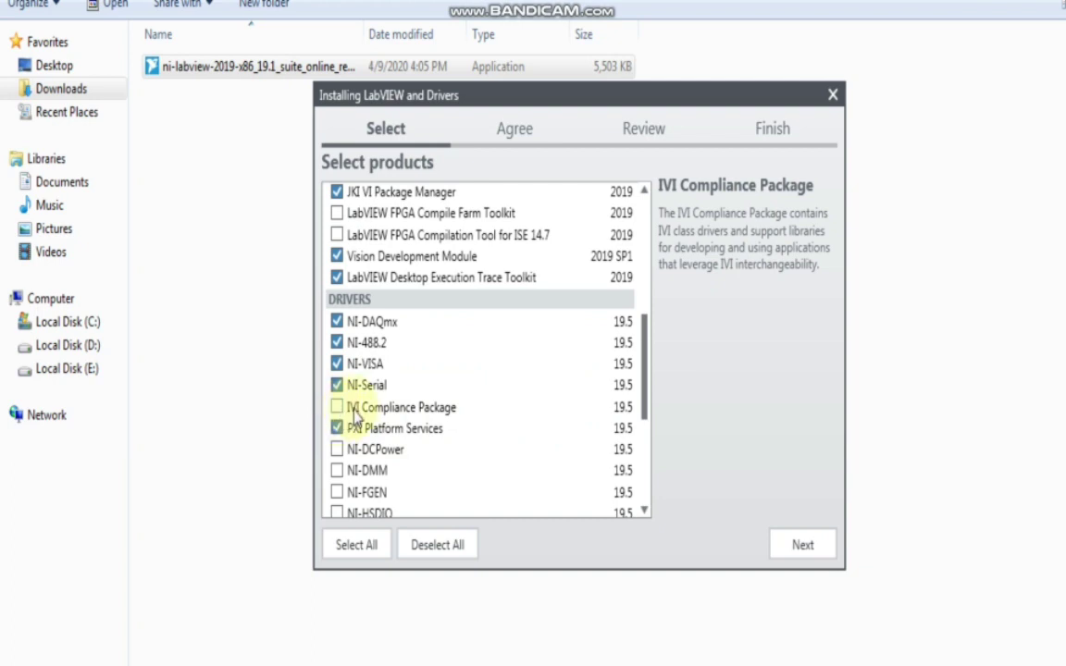
left_click(337, 408)
scroll(340, 413, "down", 2)
scroll(338, 417, "down", 3)
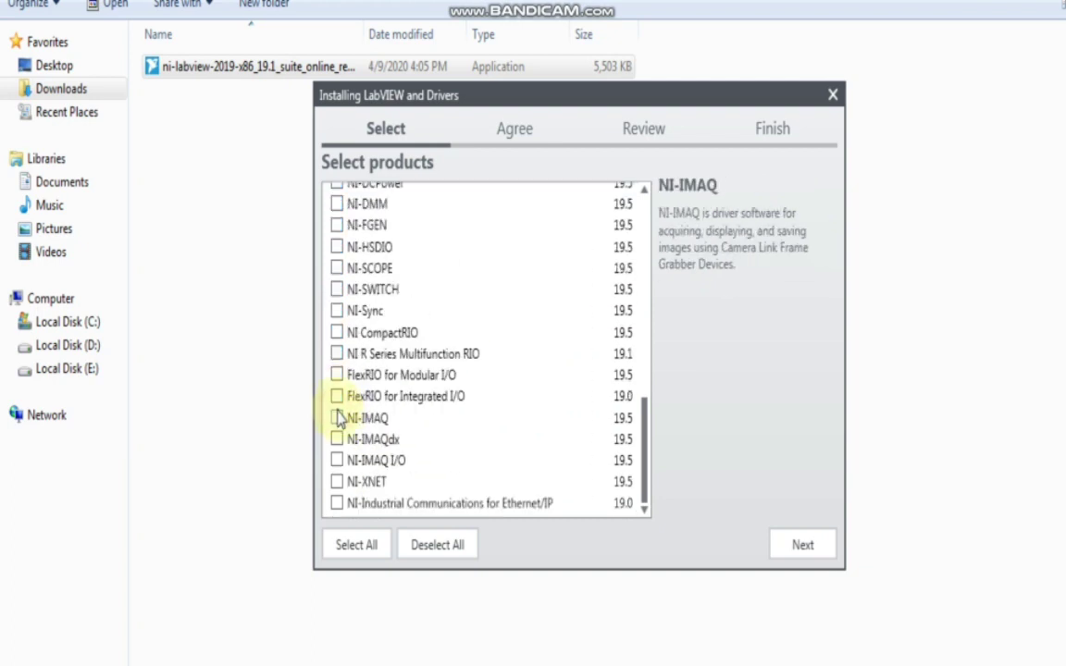
left_click(337, 312)
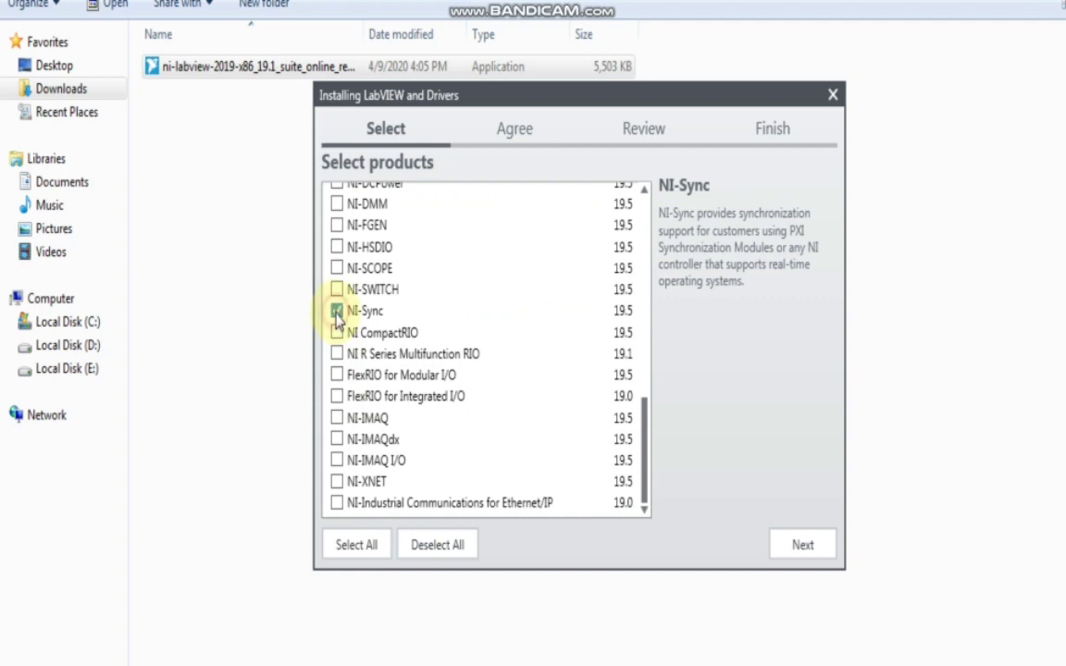
left_click(337, 482)
left_click(337, 504)
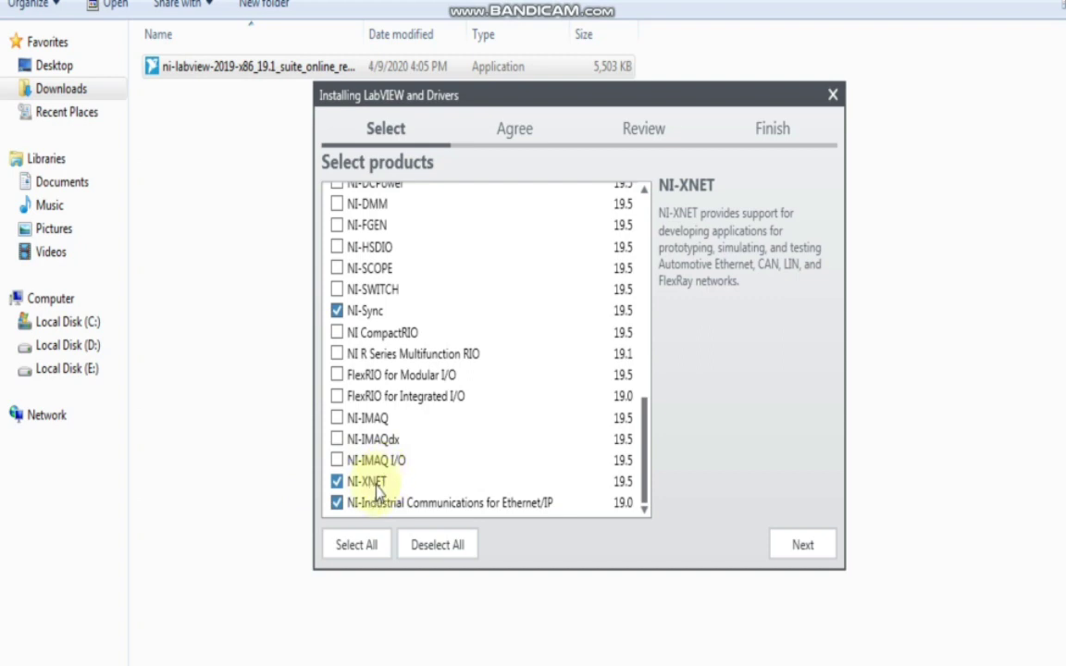
- Check the ticked products in the list and continue to the additional items page
scroll(361, 315, "up", 2)
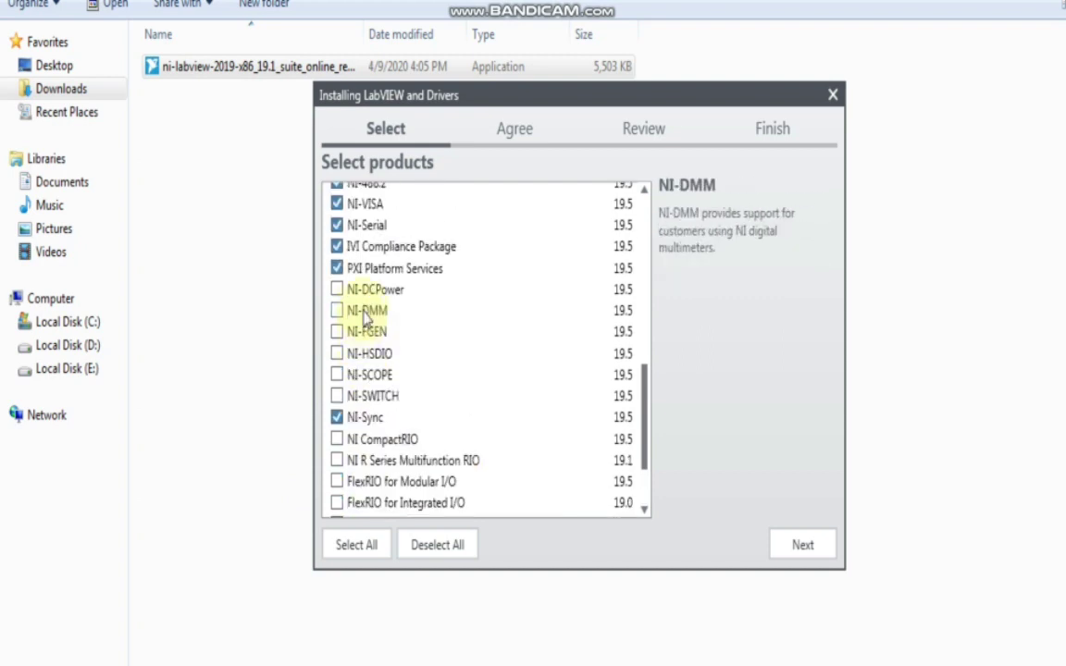
scroll(366, 317, "up", 1)
scroll(374, 352, "up", 1)
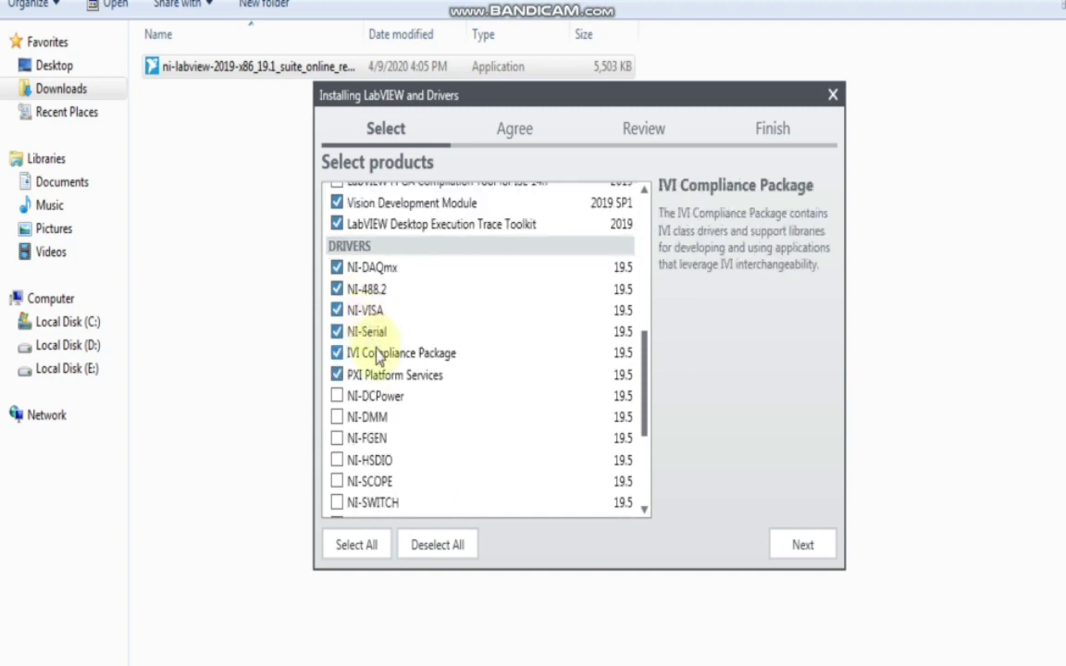
scroll(381, 306, "up", 1)
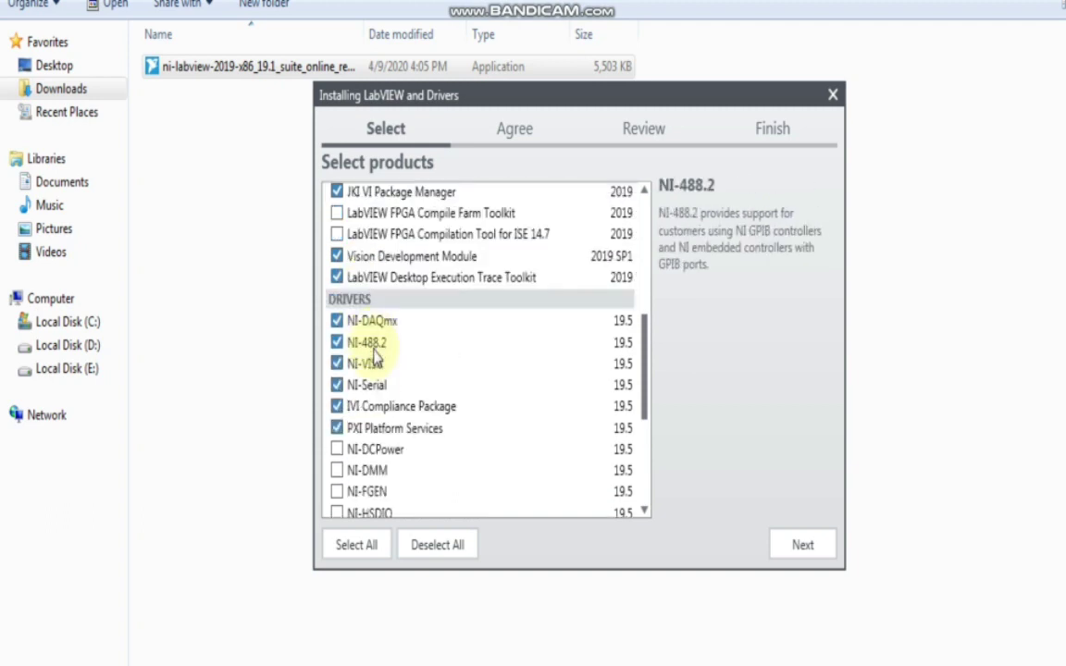
scroll(368, 361, "up", 1)
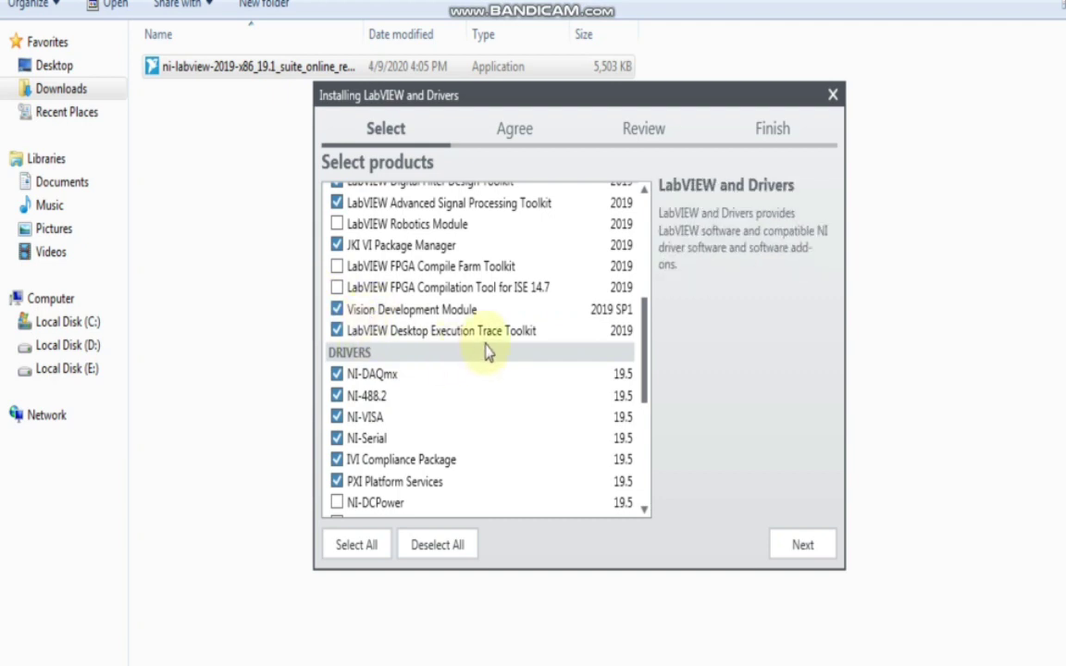
scroll(407, 314, "up", 2)
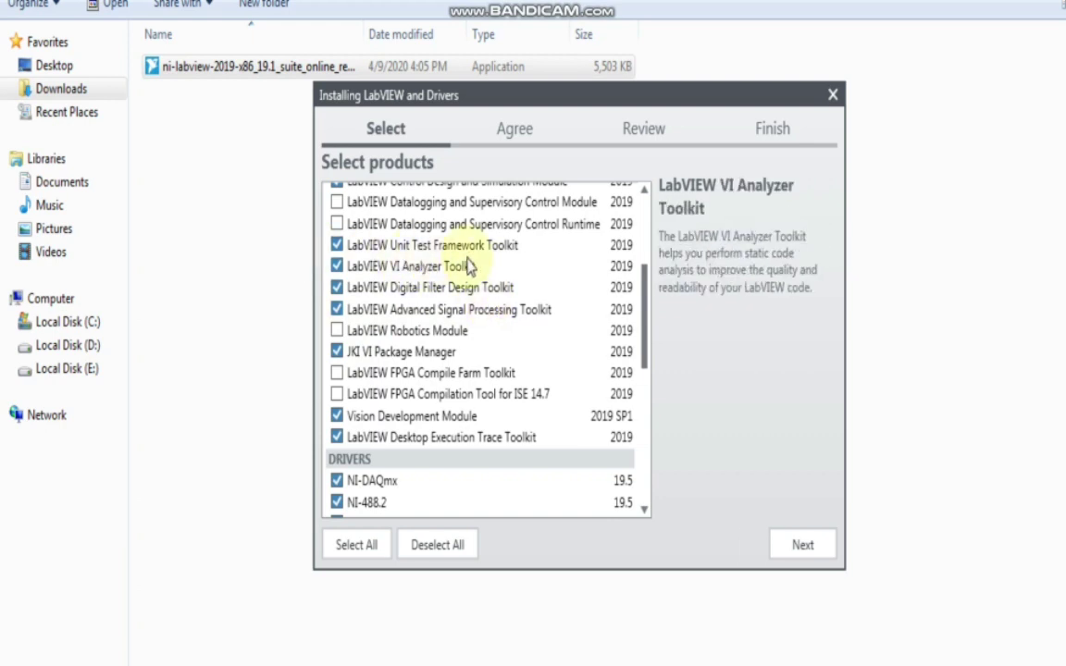
scroll(463, 266, "up", 1)
scroll(467, 266, "up", 4)
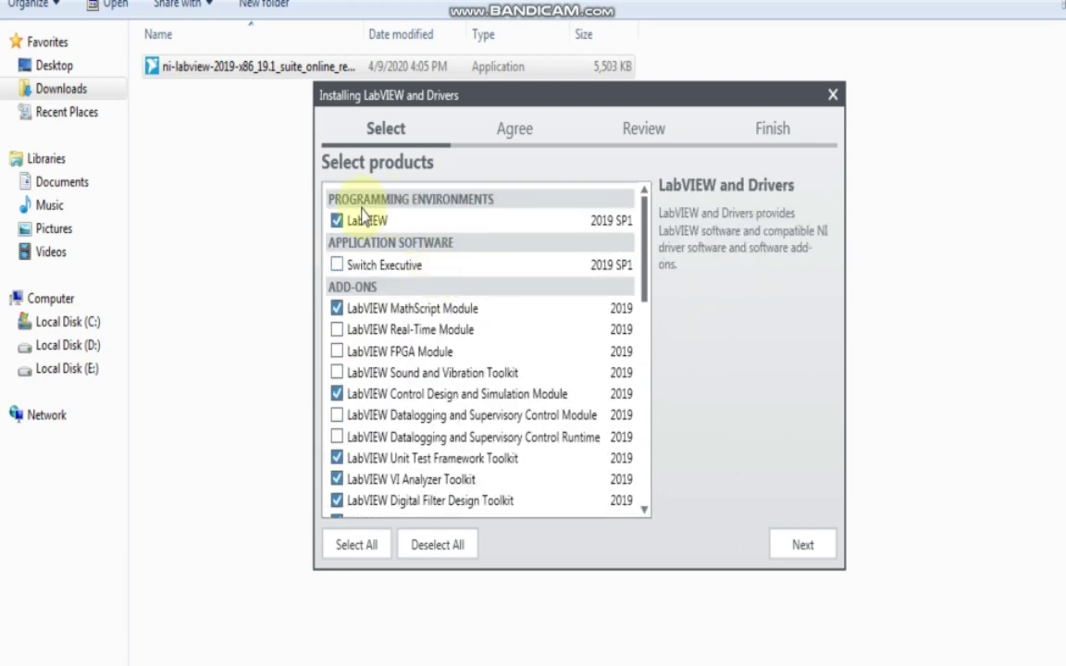
scroll(356, 220, "down", 4)
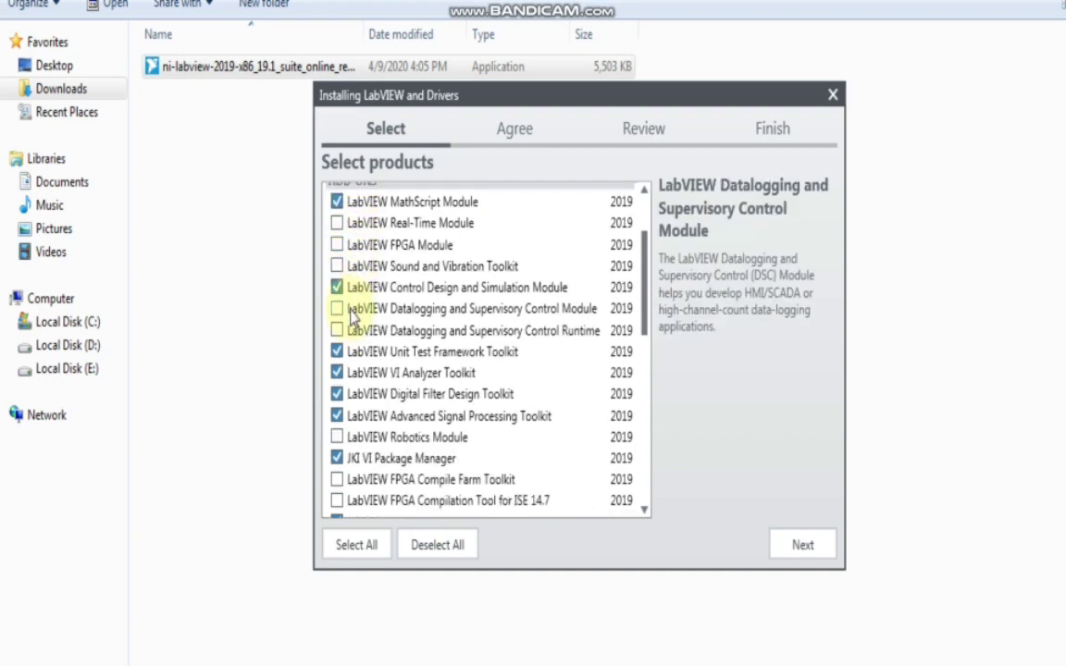
scroll(356, 317, "down", 7)
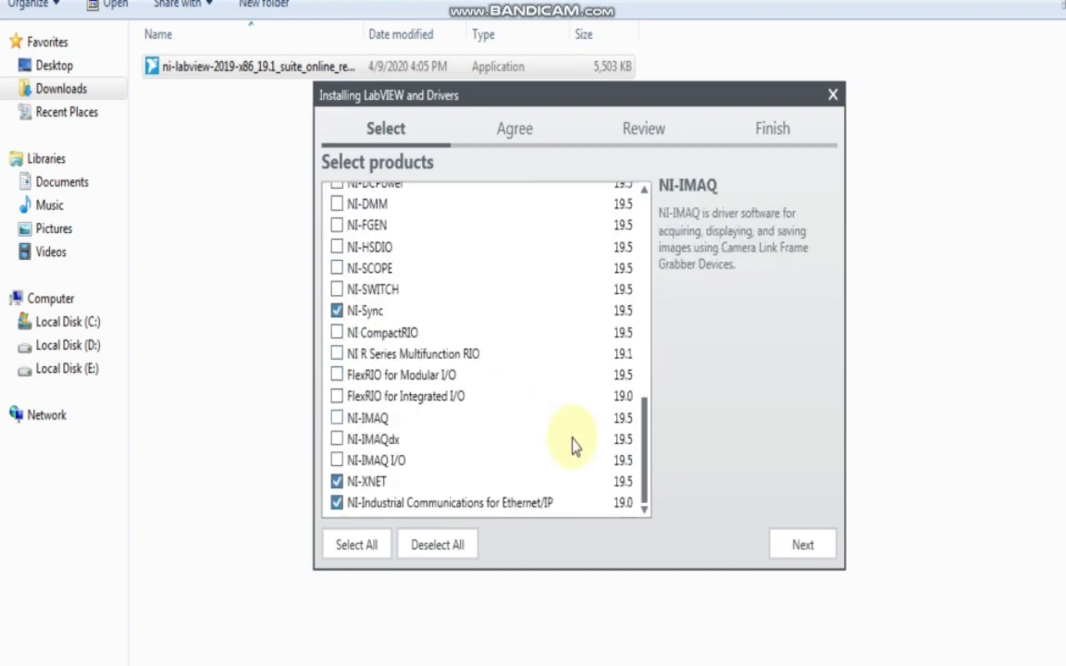
left_click(803, 547)
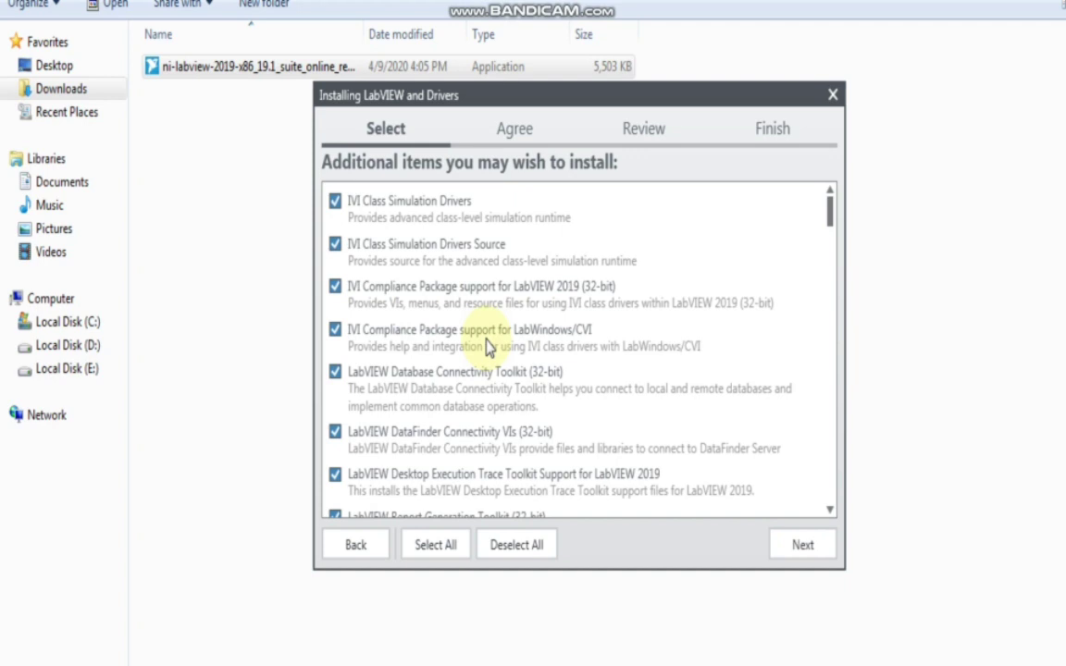
- Select all additional items and continue to the license agreements page
scroll(483, 429, "down", 15)
scroll(466, 503, "down", 20)
scroll(467, 505, "down", 4)
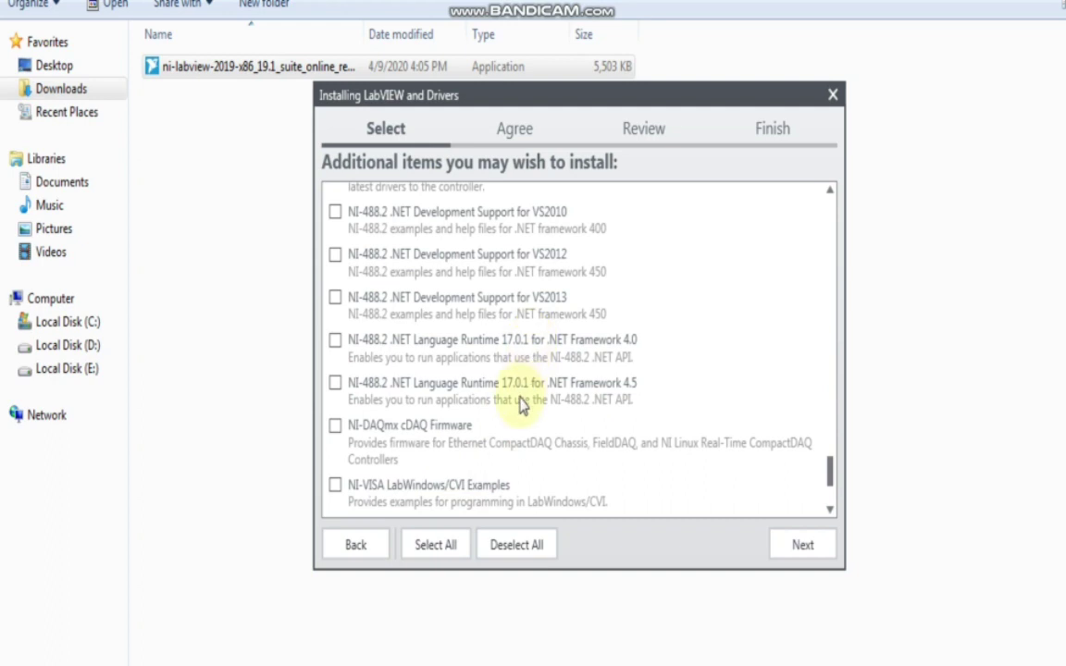
left_click(452, 553)
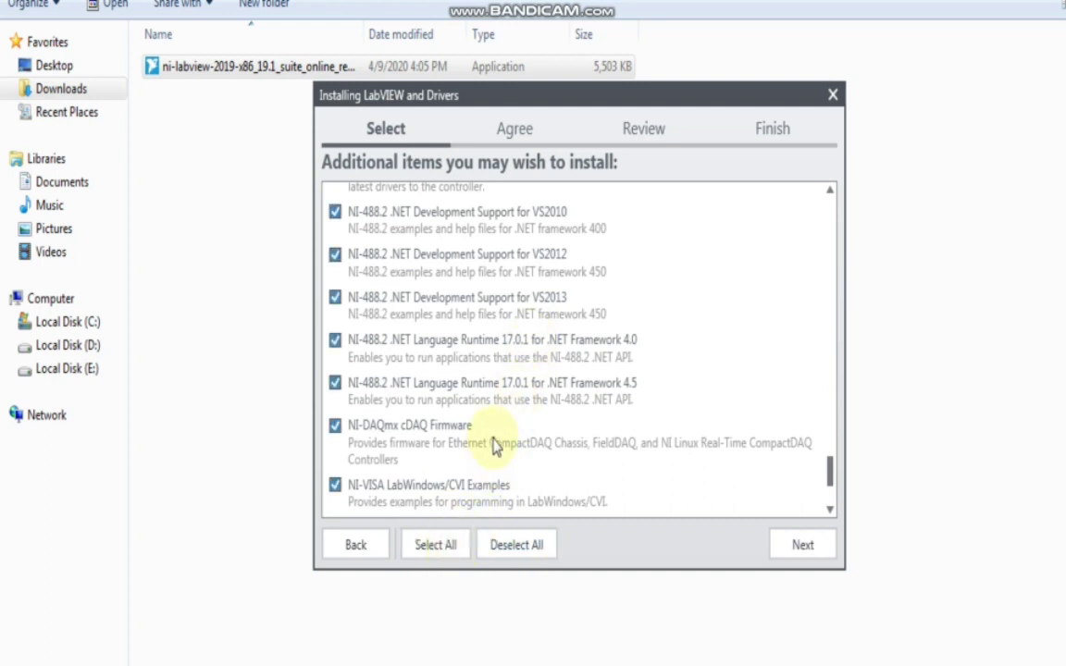
scroll(424, 435, "up", 3)
left_click(818, 546)
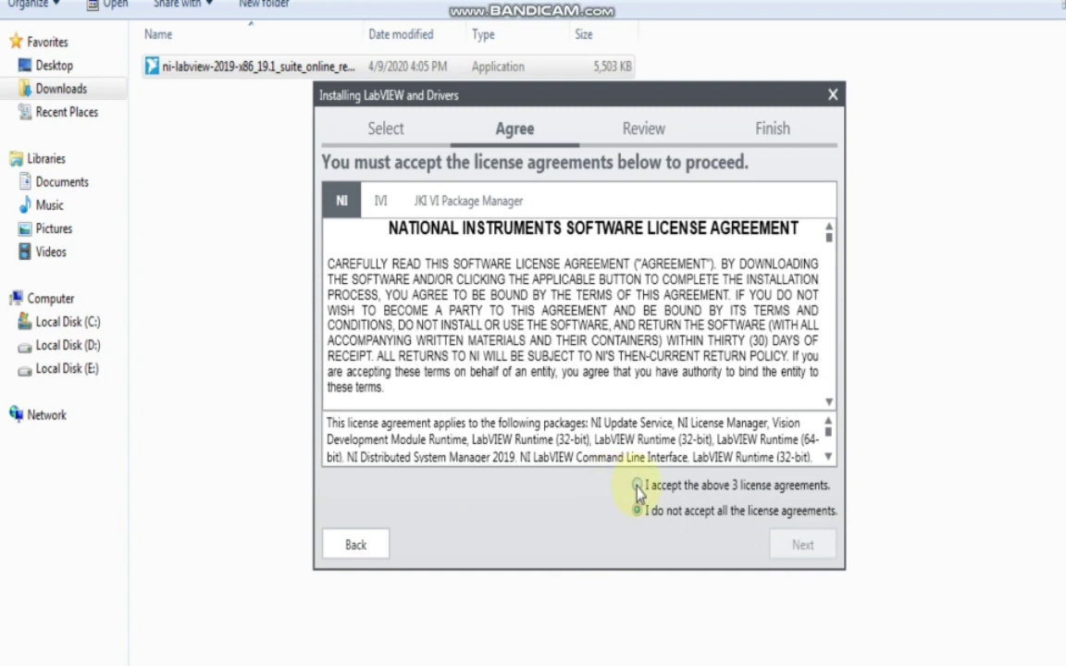
- Review the IVI and JKI tabs and accept all three NI, IVI and JKI licences
left_click(383, 201)
left_click(421, 202)
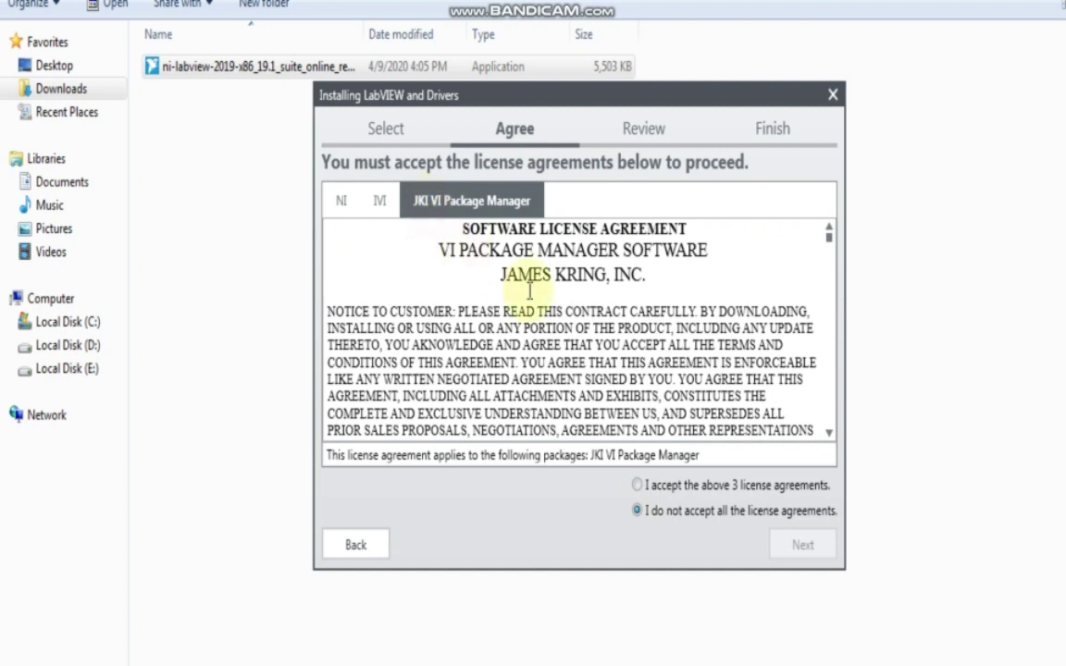
left_click(638, 487)
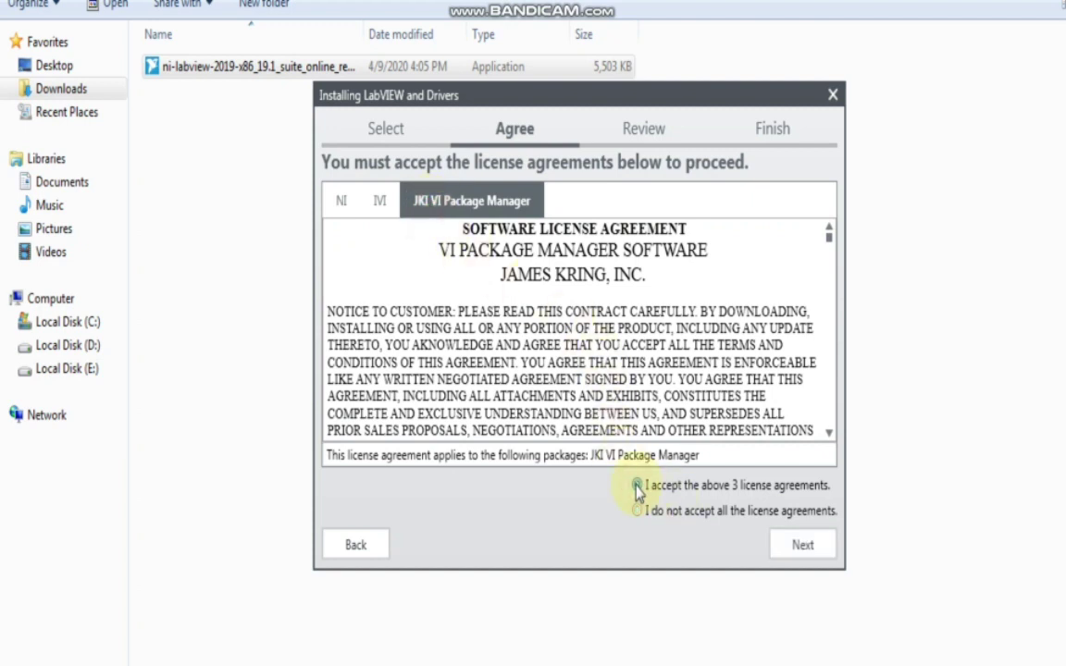
left_click(803, 548)
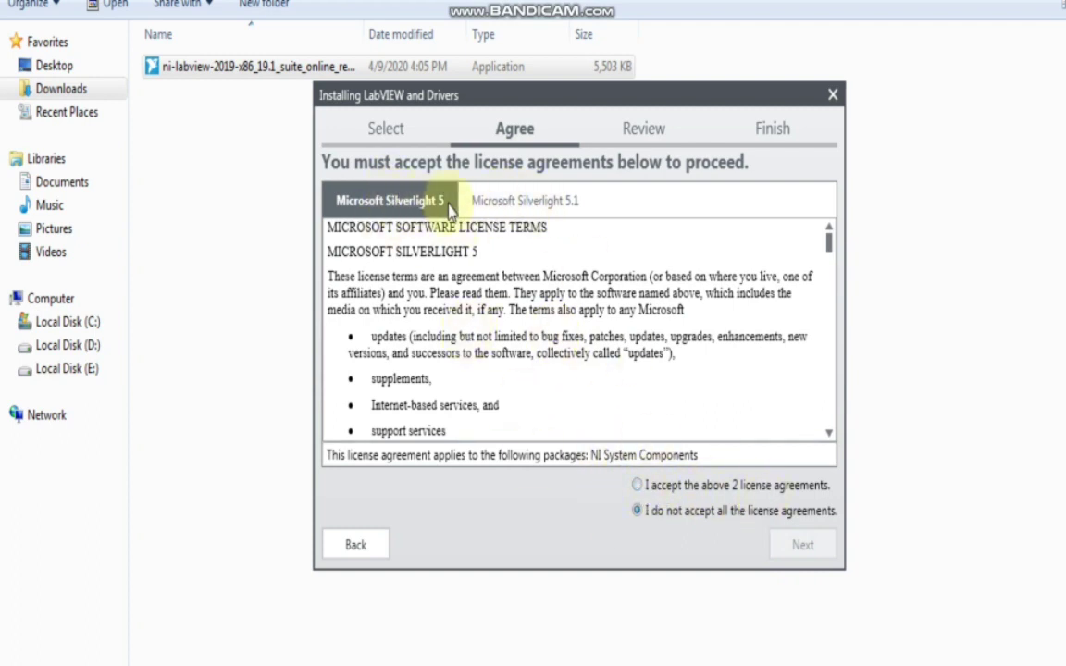
- Accept both Microsoft Silverlight 5 and 5.1 license agreements and continue
left_click(512, 204)
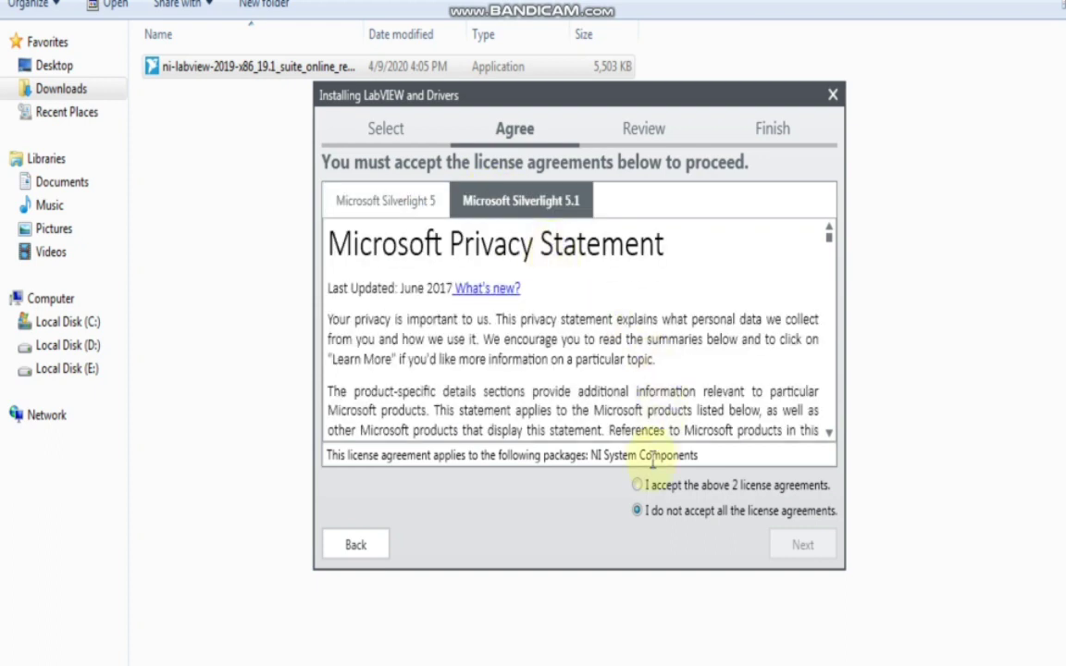
left_click(638, 487)
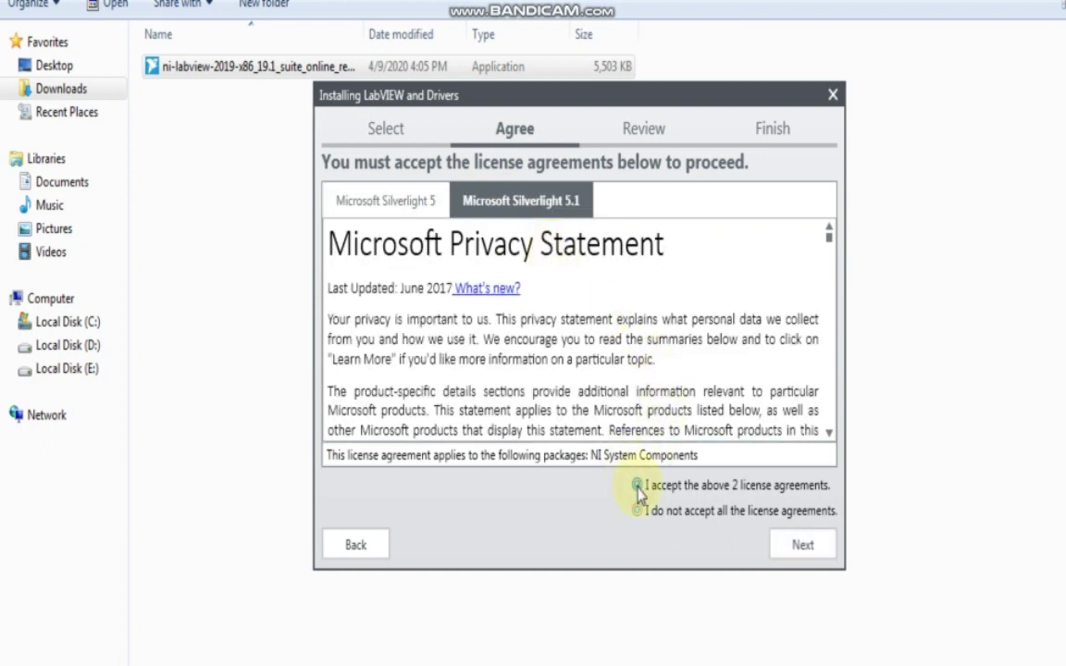
left_click(798, 550)
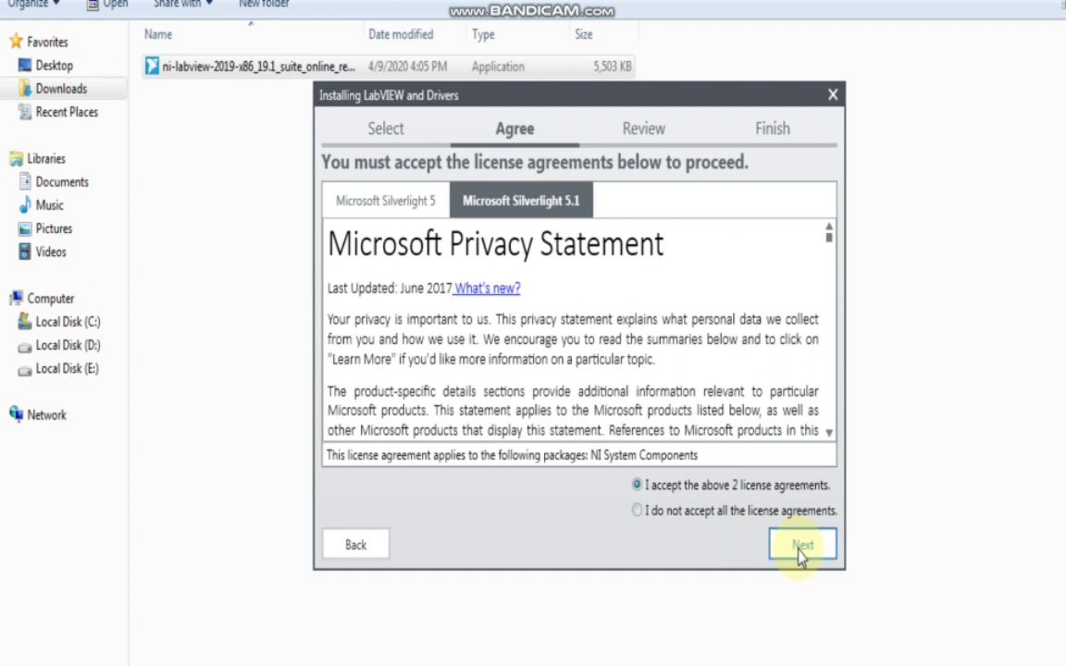
- Read through the product information notes and move on to the install summary
scroll(586, 417, "down", 1)
scroll(586, 417, "up", 1)
scroll(533, 375, "down", 1)
scroll(532, 375, "up", 1)
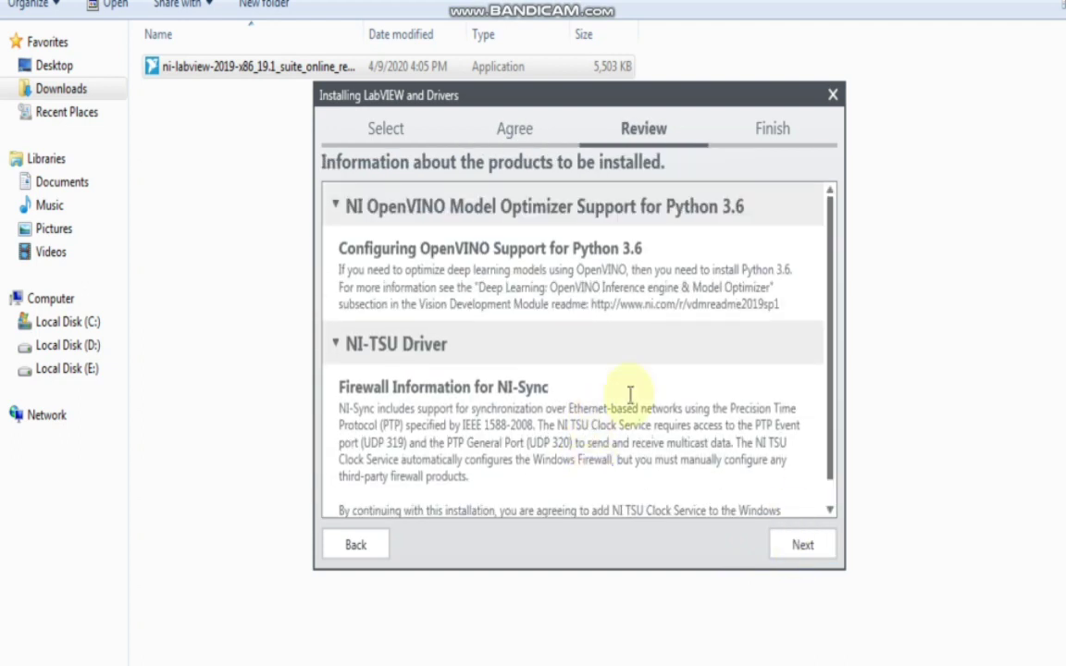
left_click_drag(572, 250, 690, 252)
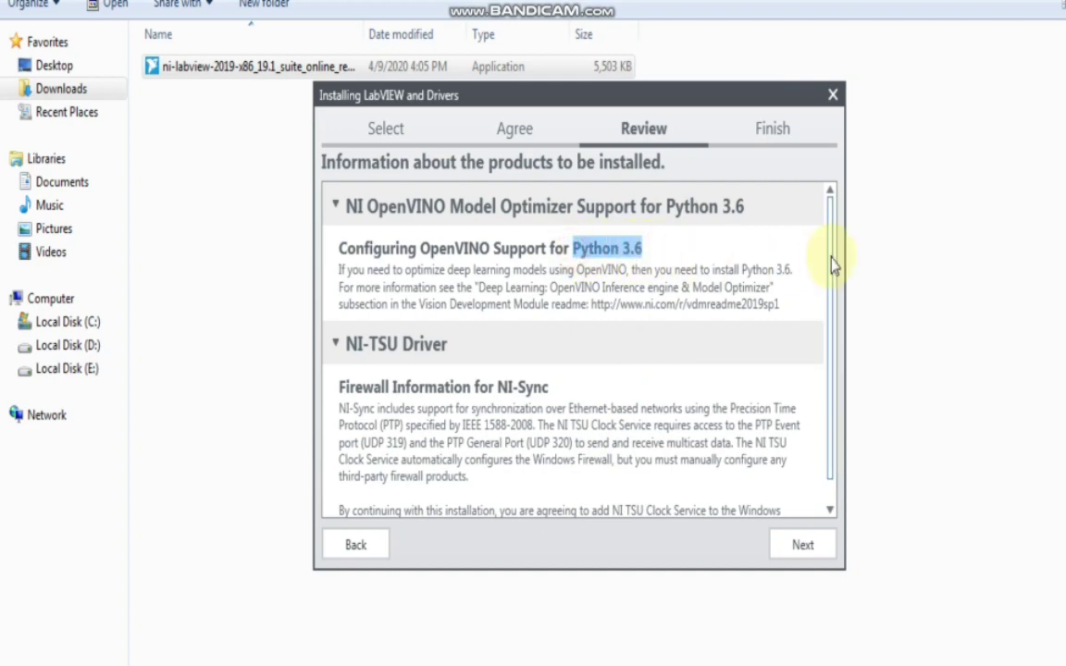
scroll(824, 351, "down", 1)
left_click(802, 545)
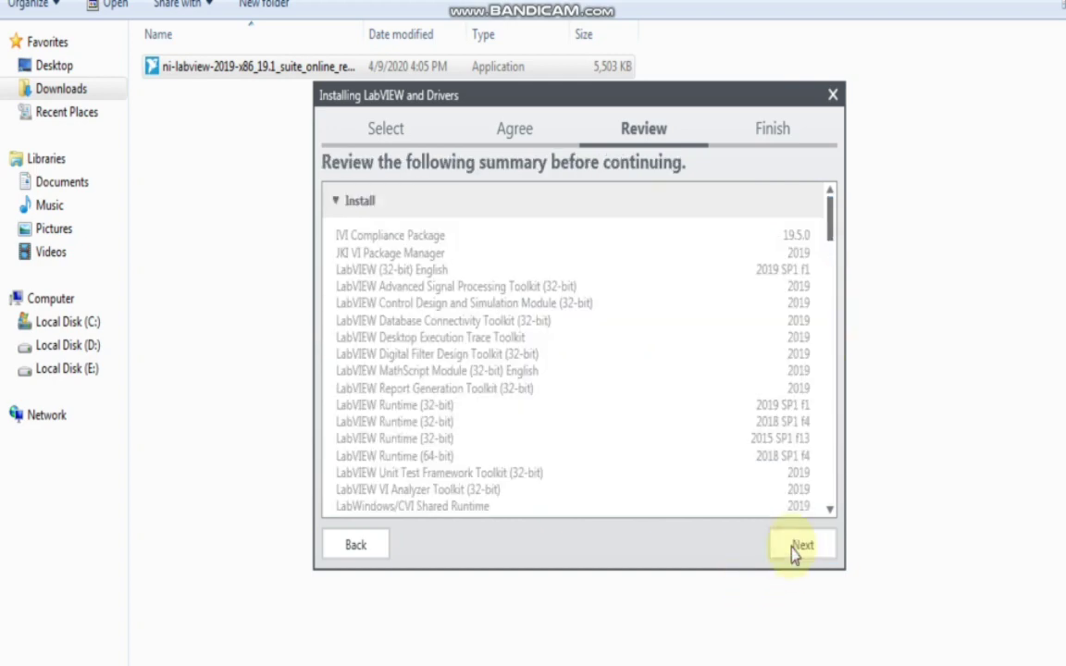
- Scroll through the install summary to its end and continue
scroll(452, 370, "down", 20)
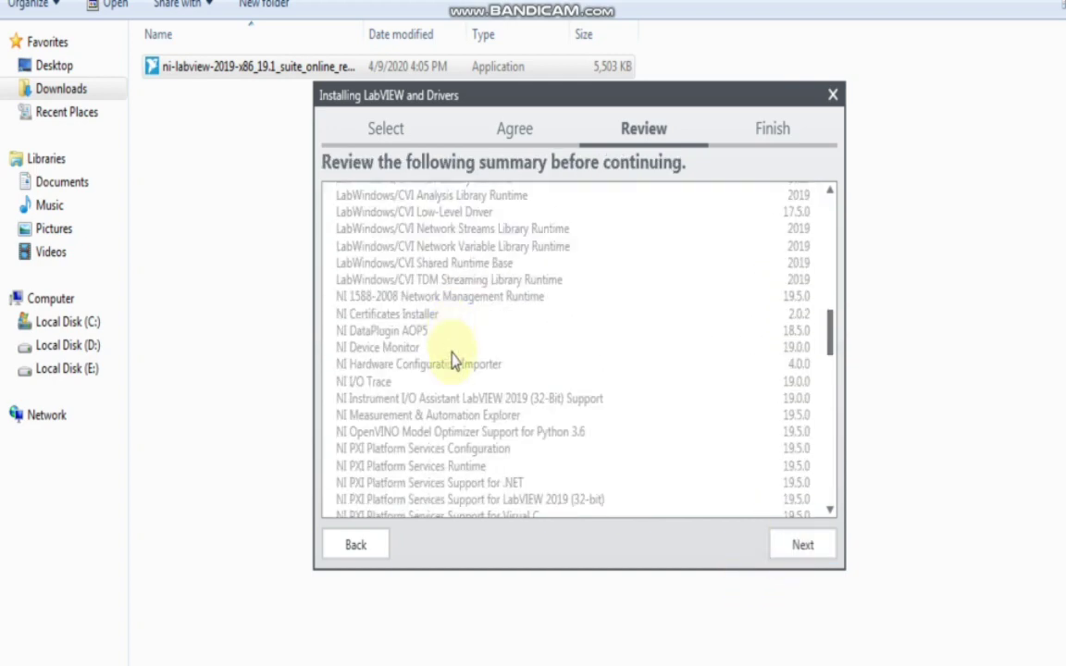
scroll(453, 426, "up", 15)
scroll(444, 463, "down", 3)
scroll(467, 343, "down", 15)
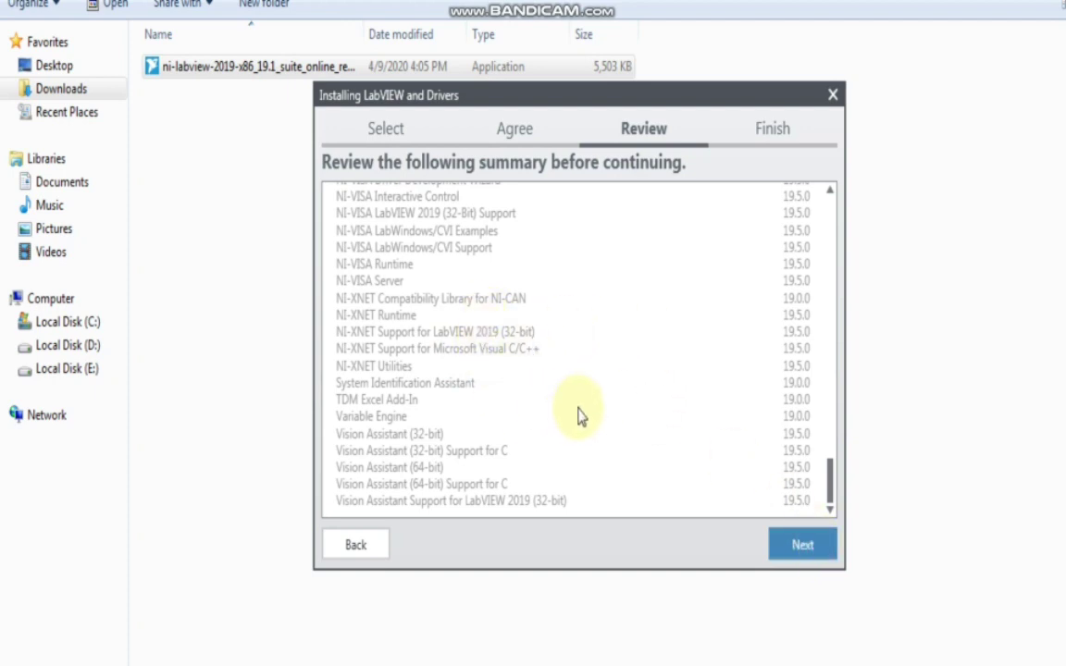
left_click(813, 546)
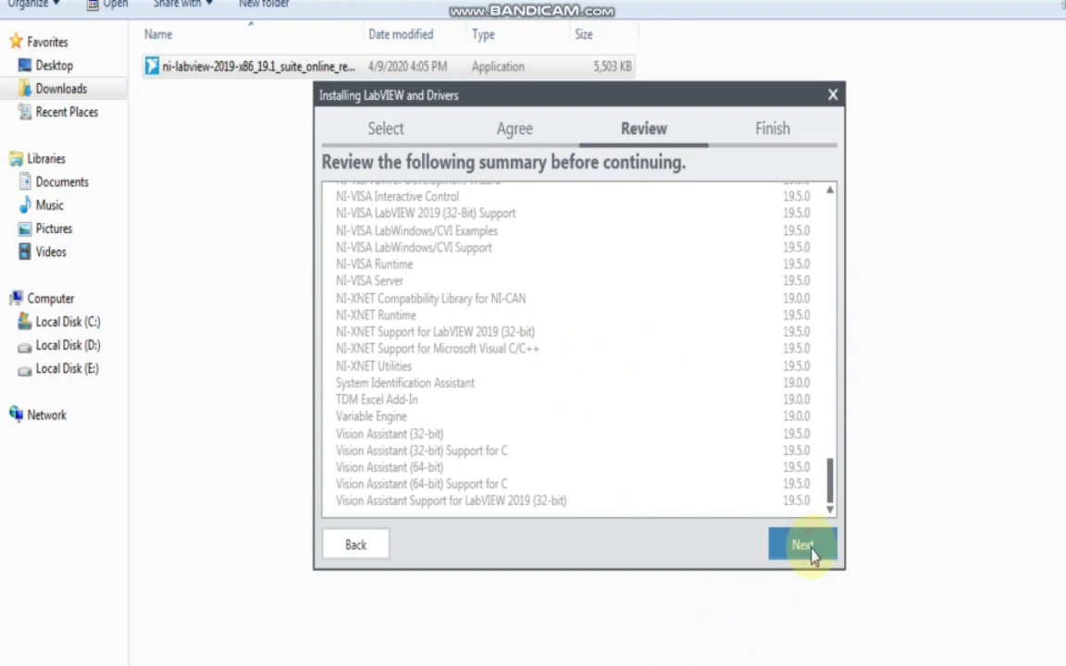